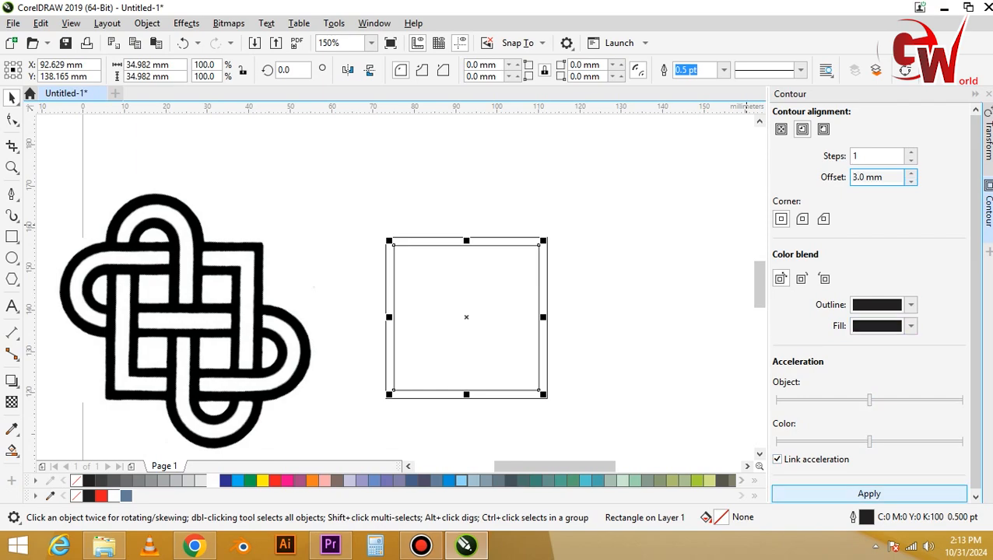
Break the 3 mm inner contour apart, contour the resulting square inward by 2 mm, and break that contour apart too.
key("ctrl+k")
left_click(489, 304)
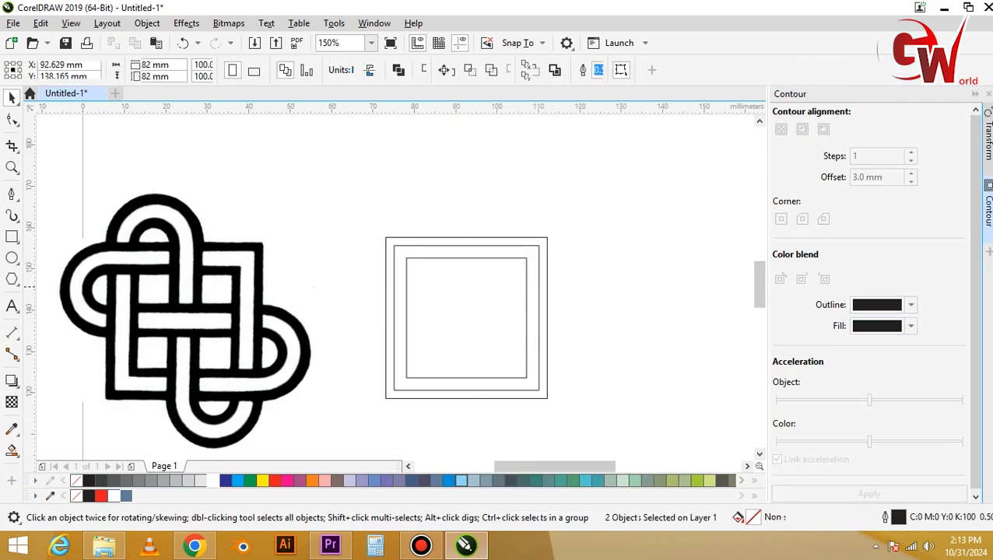
left_click(870, 494)
left_click(912, 182)
left_click(870, 494)
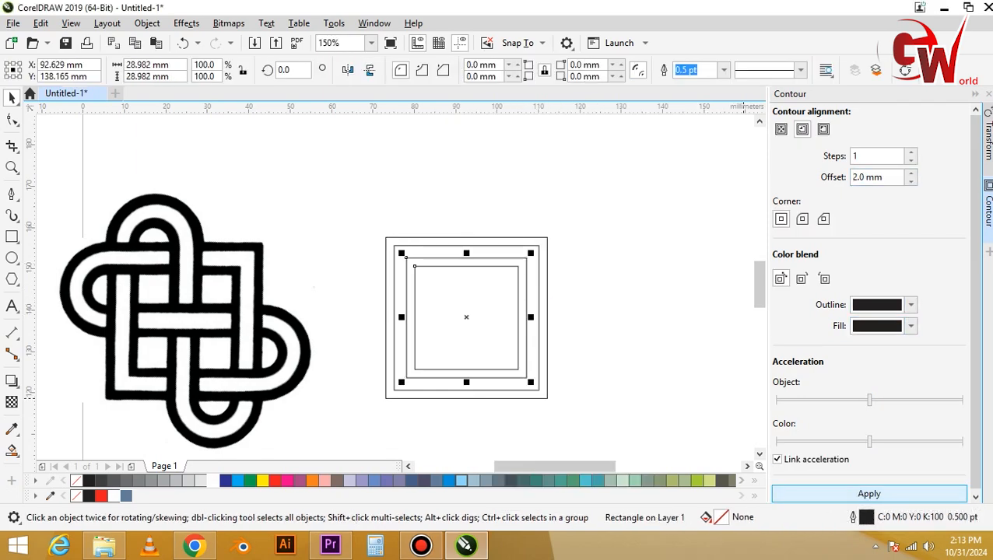
key("ctrl+k")
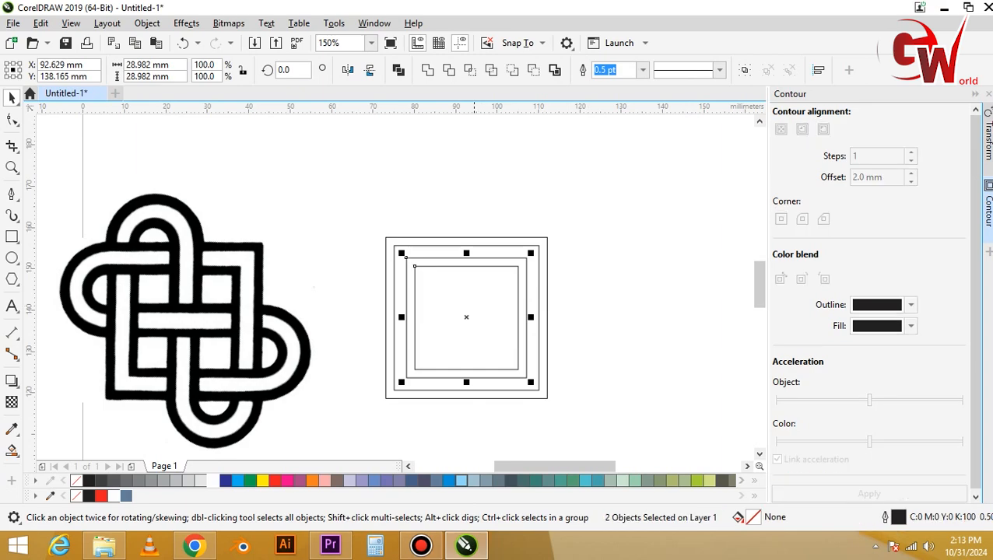
left_click_drag(446, 274, 467, 232)
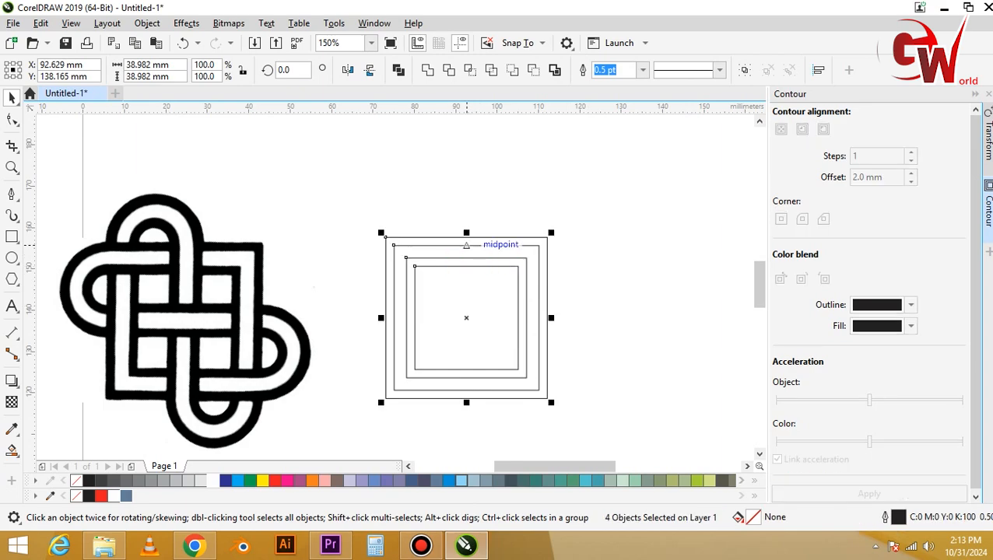
key("Escape")
Draw a tall, narrow rectangle about 49.4 mm high across the middle of the nested squares and set its width to 3 mm.
key("F6")
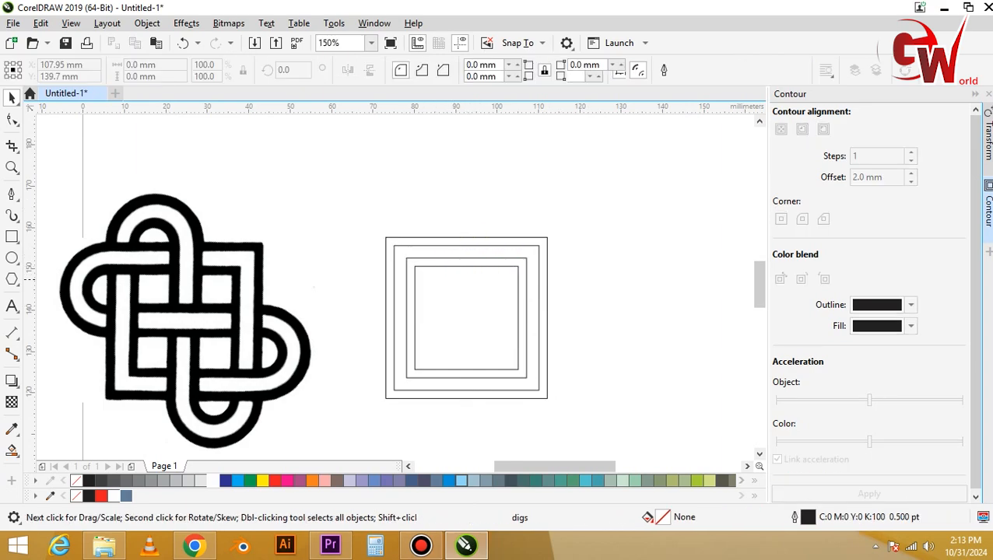
left_click_drag(450, 216, 467, 421)
key("space")
double_click(134, 65)
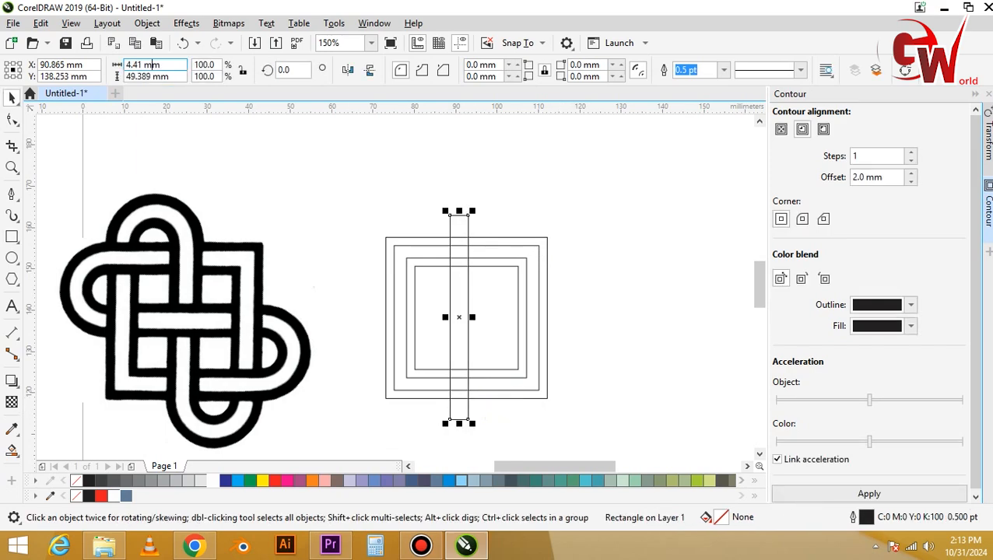
type("3")
key("Return")
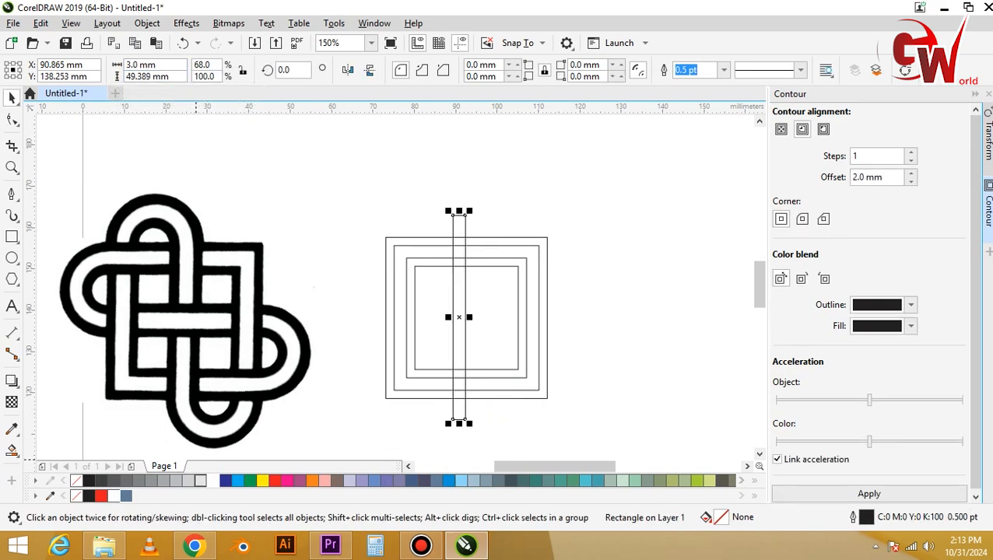
Fill the 3 mm strip white and centre it horizontally and vertically on the innermost square.
left_click(214, 481)
key("space")
left_click(488, 347, "shift")
key("c")
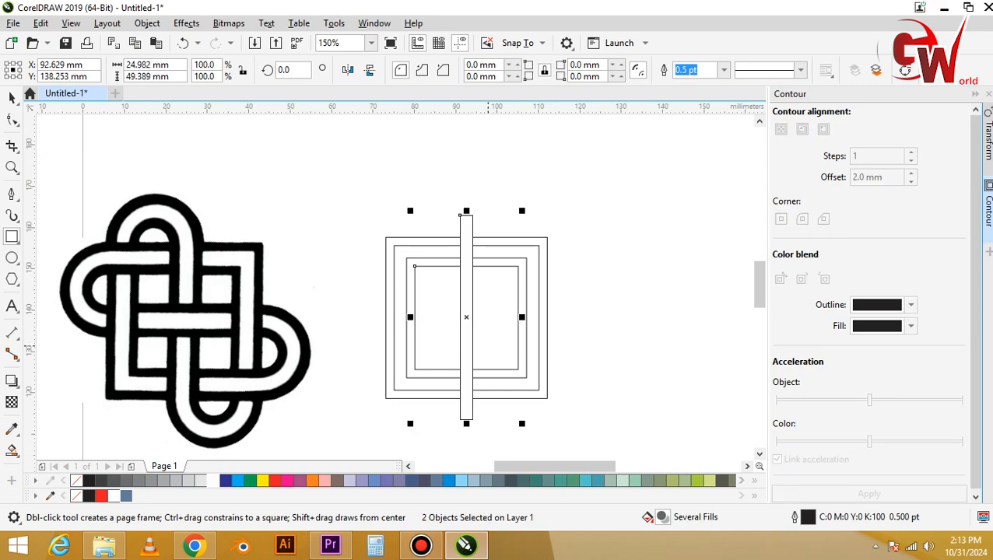
key("e")
Duplicate the central vertical strip in place and set the copy's width to 2 mm.
left_click(468, 348)
key("plus")
double_click(142, 65)
type("2")
key("Return")
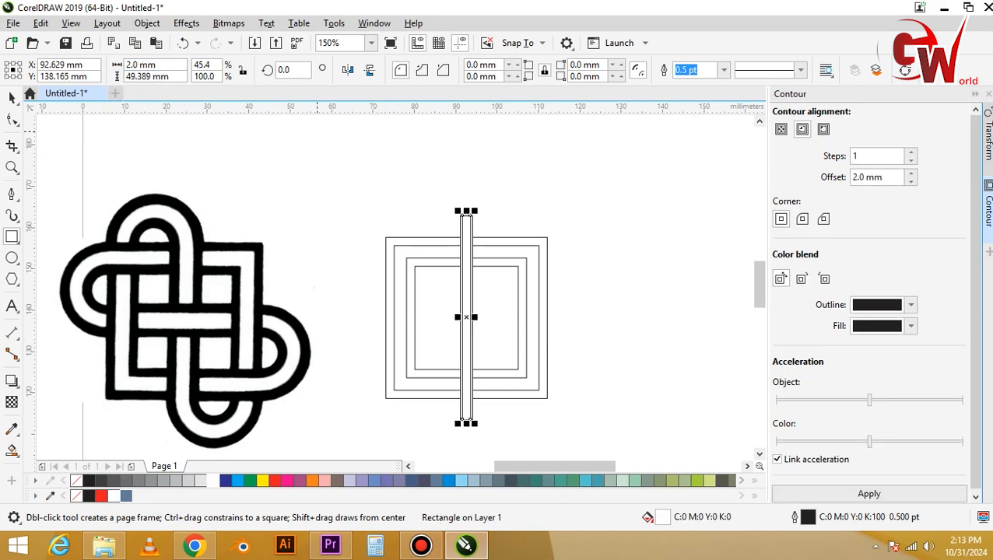
Place 2 mm strips flush along both long sides of the central 3 mm strip.
scroll(475, 409, "up", 1)
key("space")
mouse_move(465, 419)
left_mouse_down()
mouse_move(445, 421)
mouse_move(469, 417)
left_mouse_up()
scroll(548, 401, "down", 1)
key("Escape")
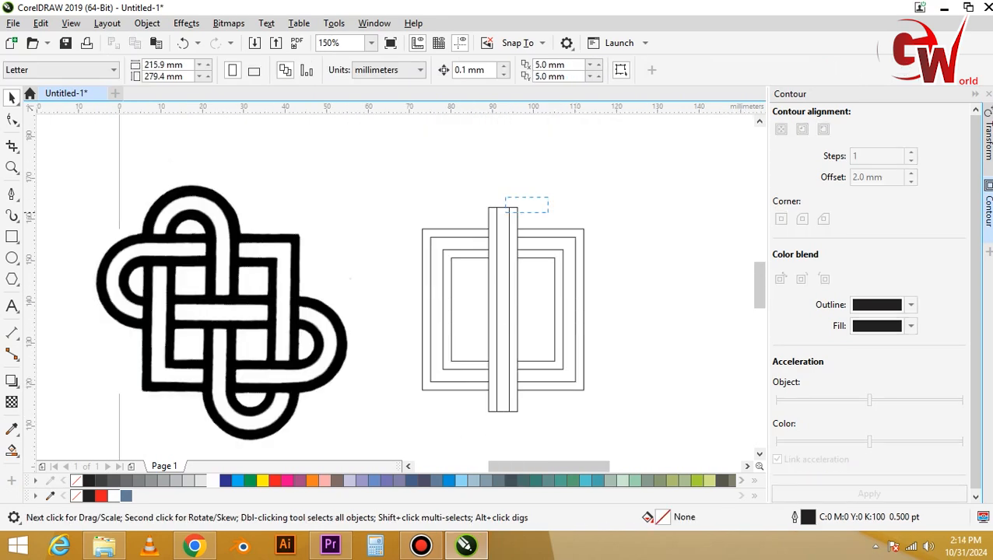
Fit the three vertical strips to the outer square's height and create a horizontal copy rotated to 270°.
left_click_drag(488, 216, 586, 348)
left_click(509, 235)
right_click(586, 348)
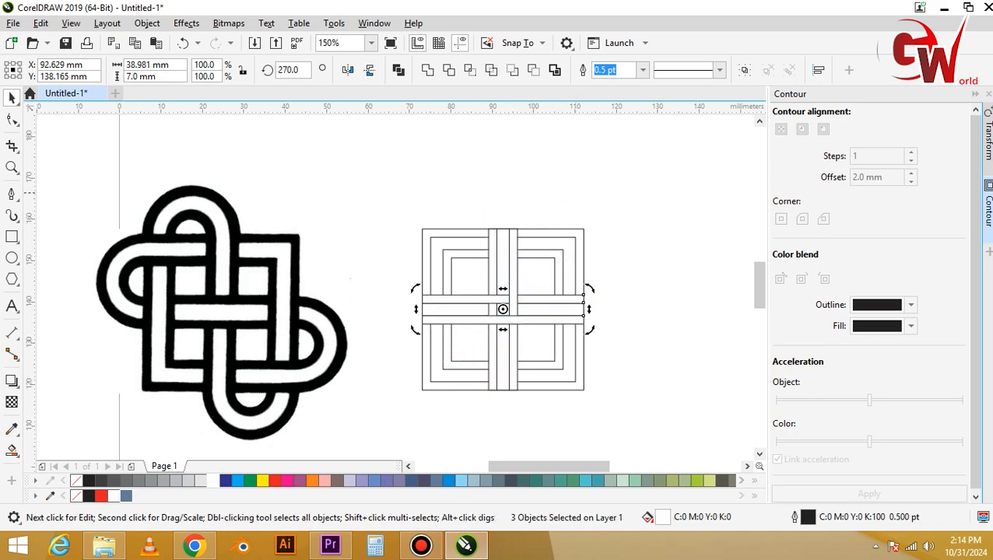
Draw a 22.991 x 38.981 mm rectangle above the square, spanning from its upper-left corner to the vertical strips' right edge.
key("F6")
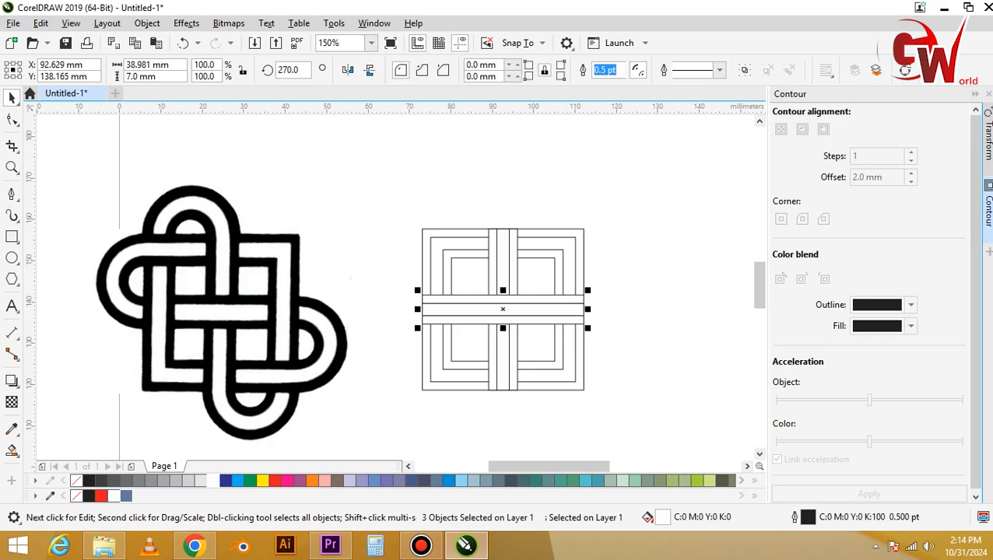
mouse_move(422, 228)
left_mouse_down()
mouse_move(459, 319)
mouse_move(520, 389)
mouse_move(483, 225)
mouse_move(473, 230)
left_mouse_up()
key("space")
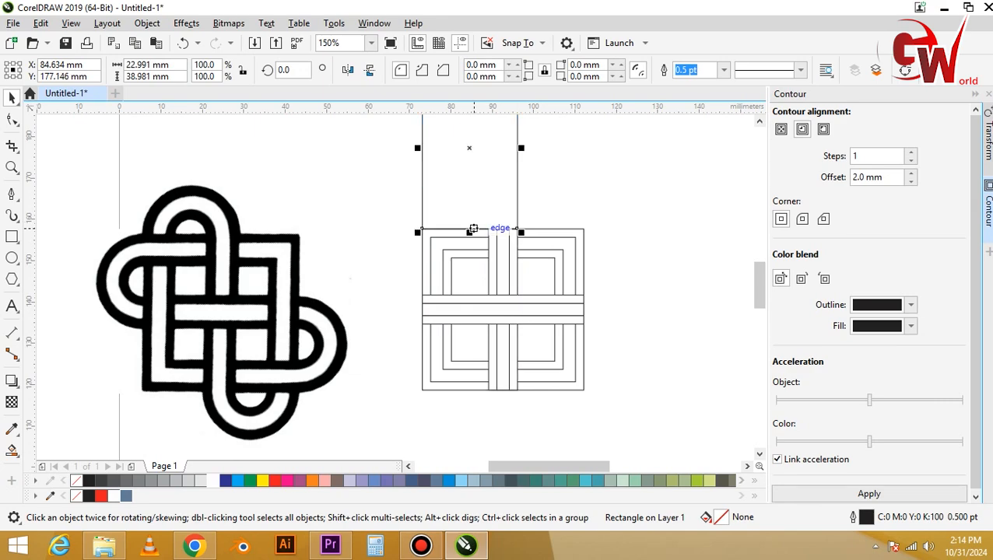
left_click(870, 493)
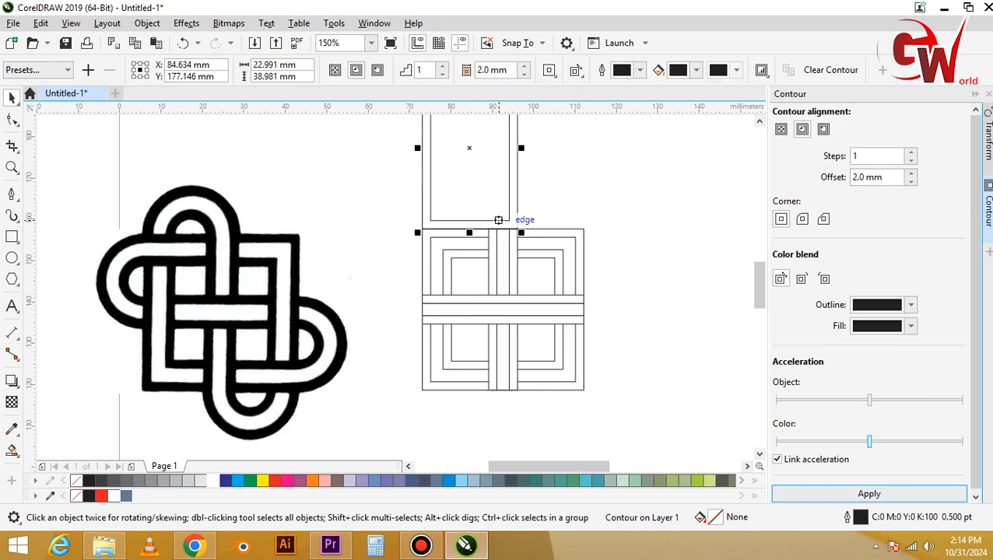
right_click(492, 207)
key("Escape")
key("ctrl+z")
Round both upper corners of the tall rectangle to a radius of about 11.5 mm, forming a full arch.
scroll(544, 267, "down", 1)
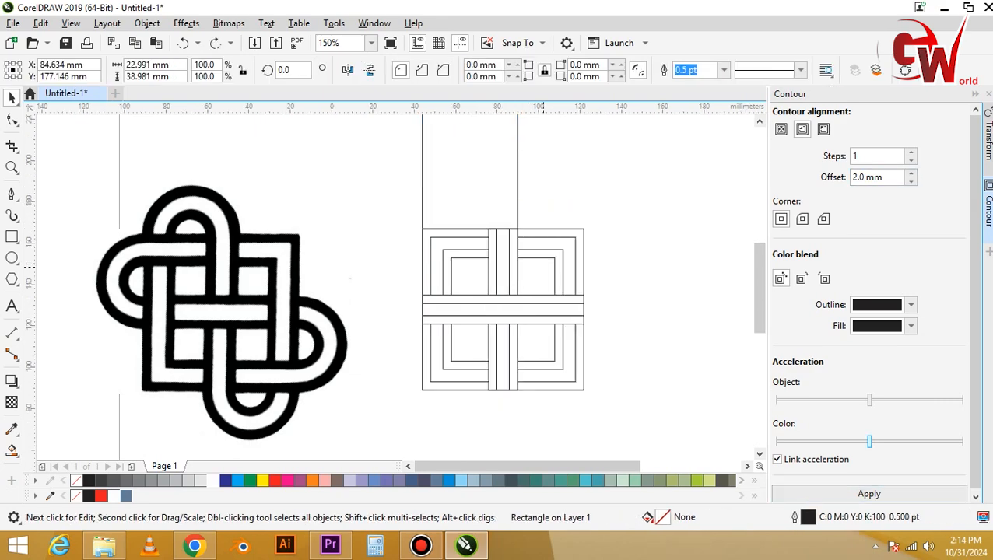
scroll(512, 179, "up", 2)
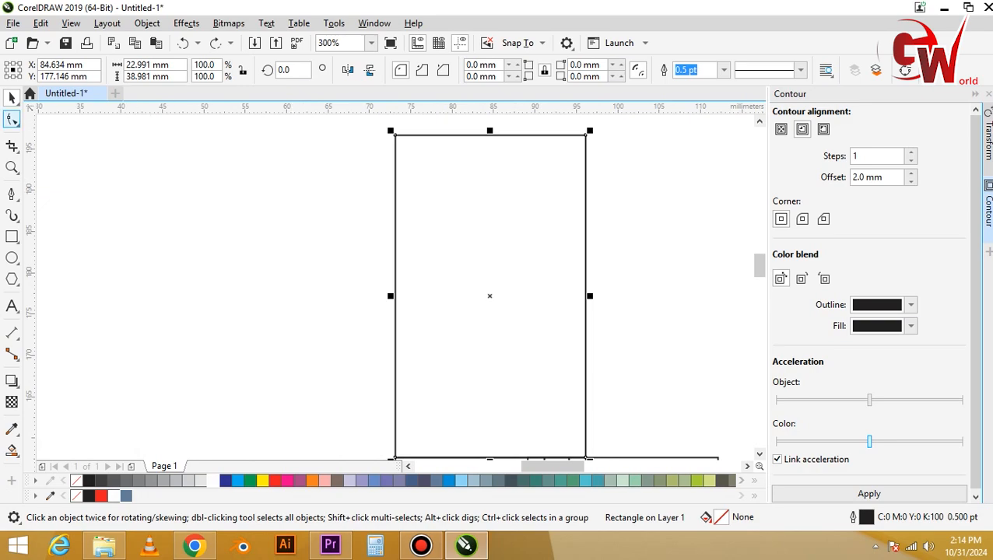
left_click(12, 119)
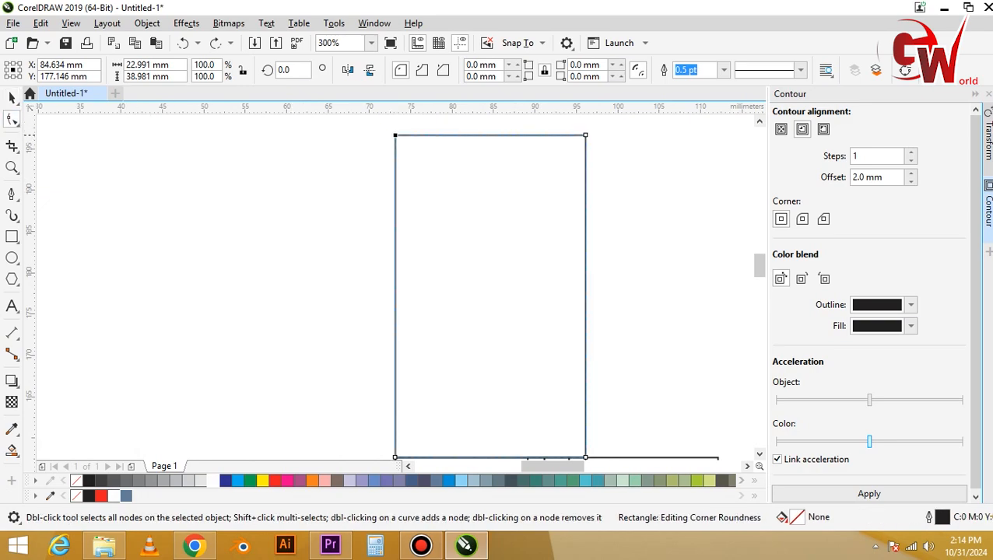
left_click_drag(396, 135, 490, 135)
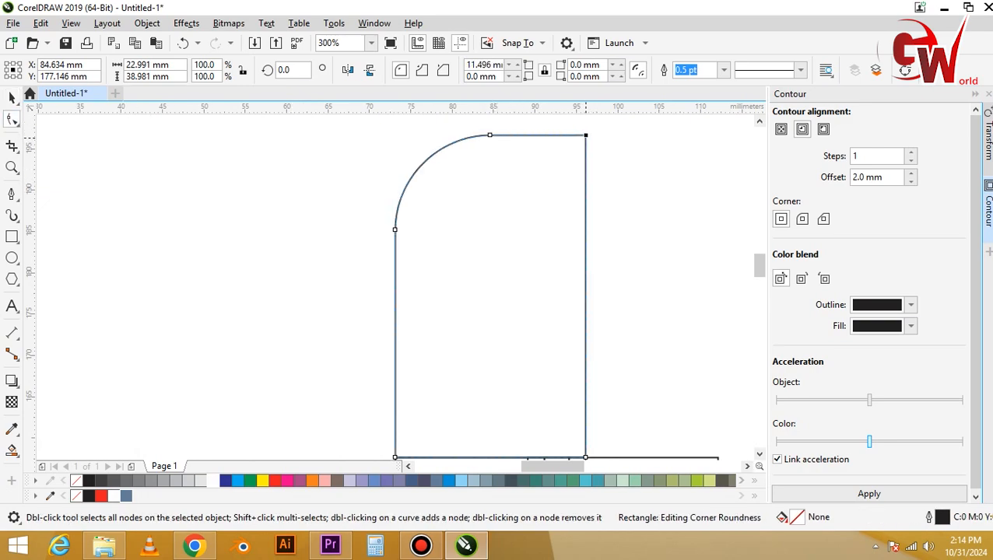
left_click_drag(585, 136, 490, 135)
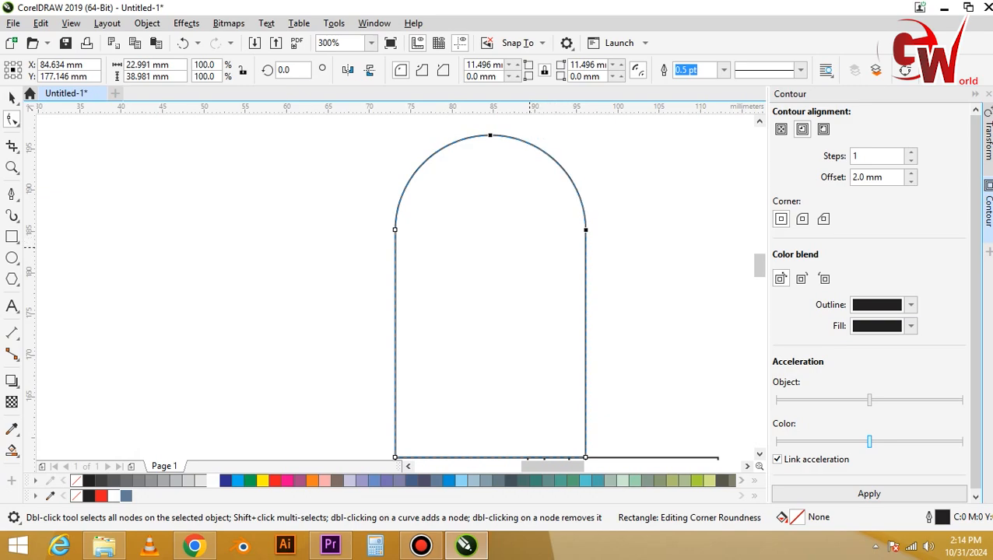
Contour the arch inward by 2 mm in one step and break the contour apart.
scroll(532, 249, "down", 1)
key("space")
left_click(870, 493)
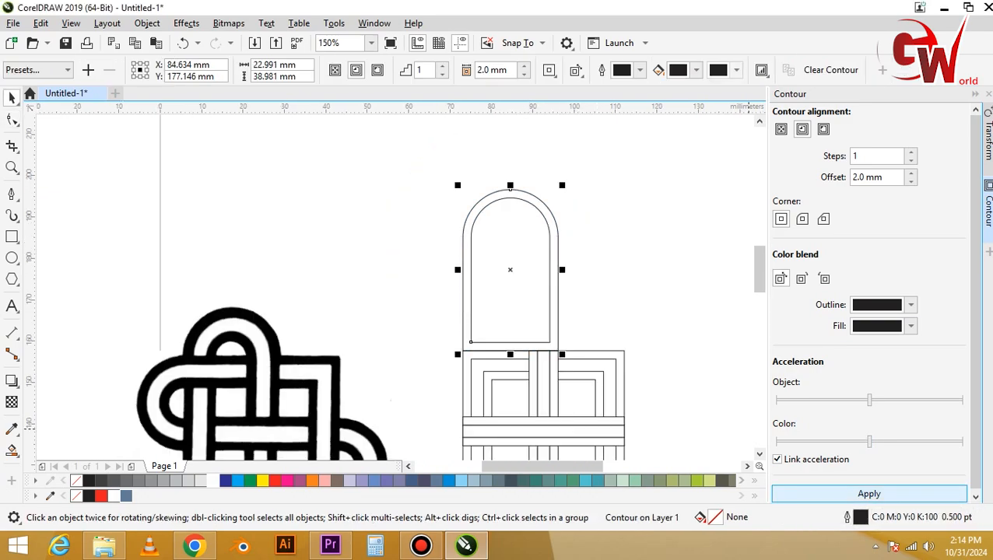
right_click(532, 244)
left_click(558, 255)
left_click(603, 253)
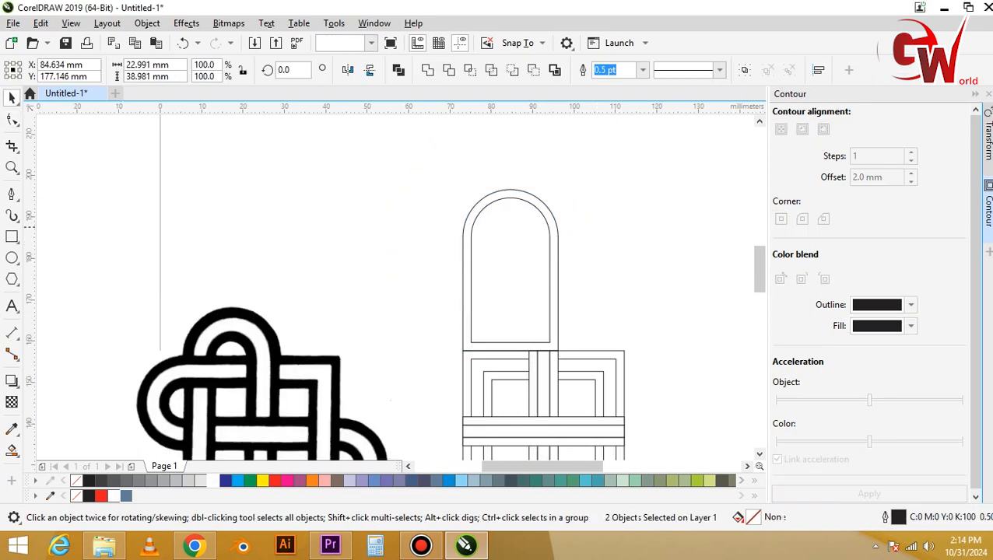
Contour the second arch outline inward by 3 mm and break the contour apart.
left_click(549, 253)
key("Return")
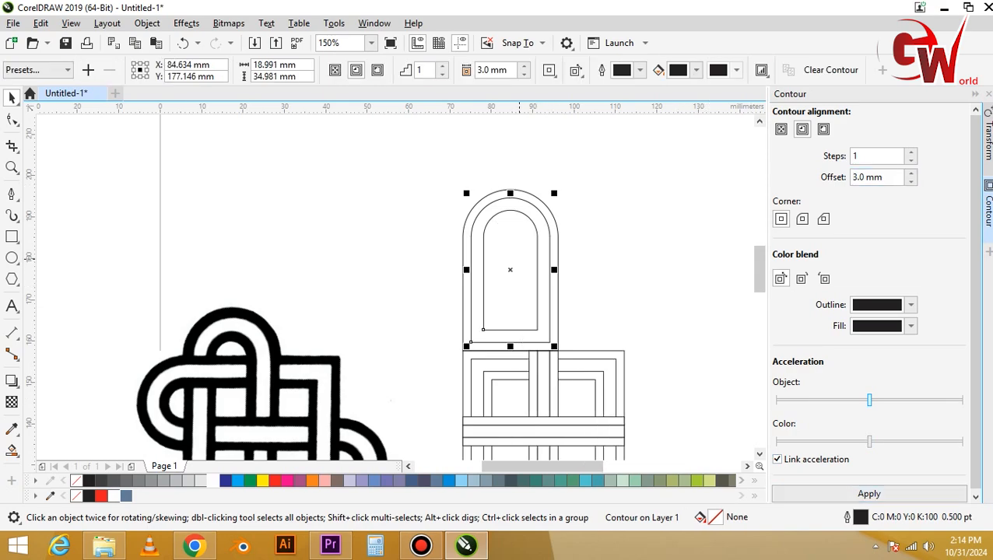
key("ctrl+k")
Contour the innermost arch outline inward by 2 mm and break the contour apart.
left_click(537, 259)
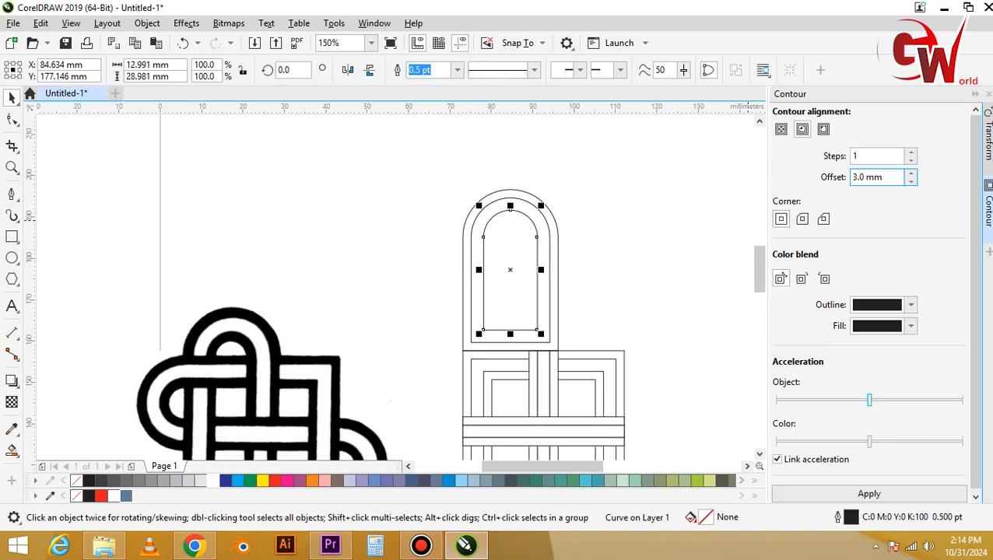
key("Return")
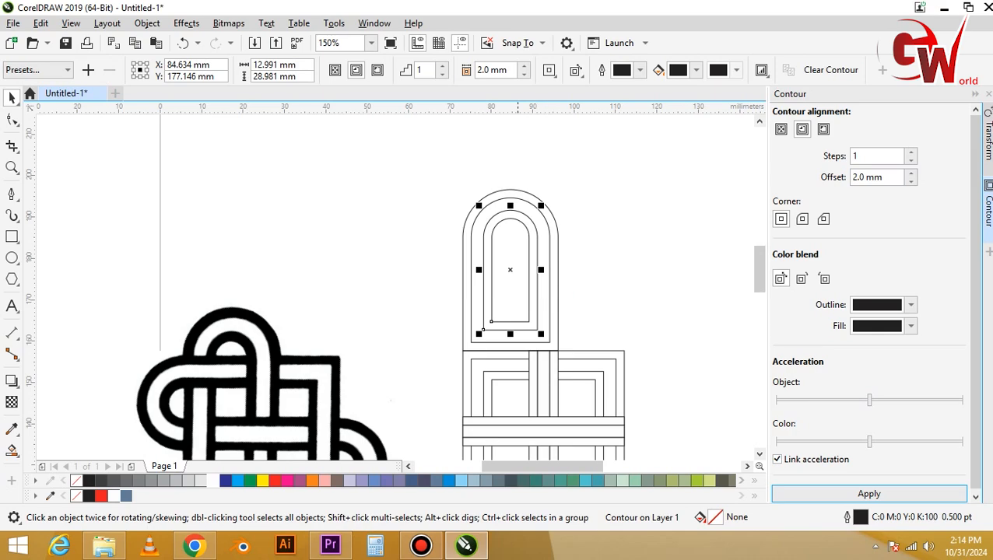
right_click(472, 242)
left_click(532, 251)
key("Escape")
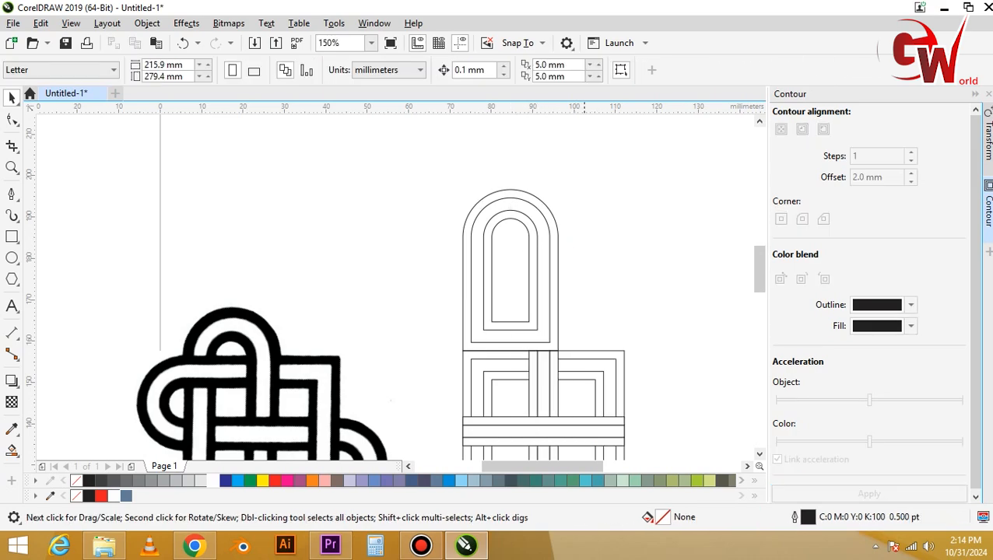
Move all four arch outlines straight down until their base meets the lower edge of the horizontal strips.
left_click_drag(575, 273, 575, 274)
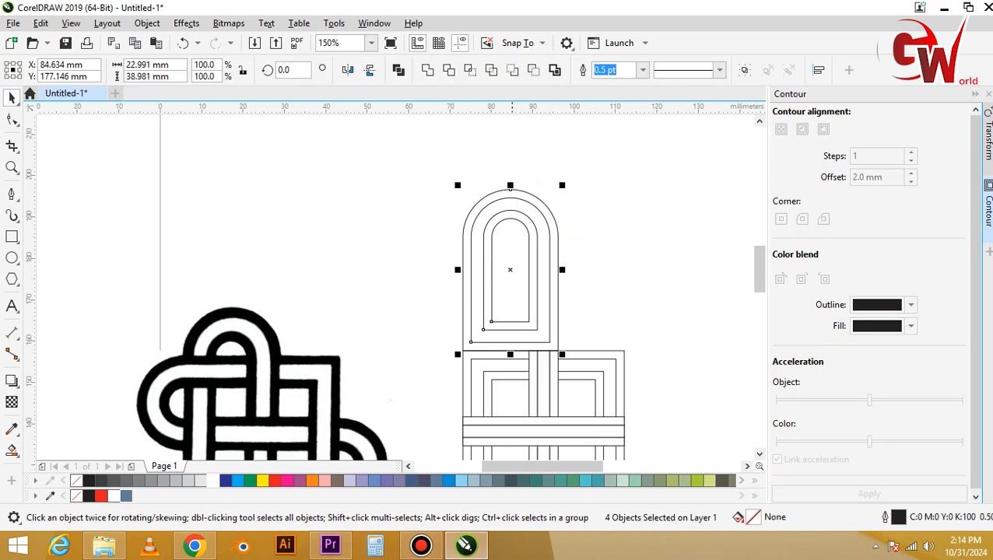
scroll(514, 249, "down", 2)
scroll(511, 250, "up", 2)
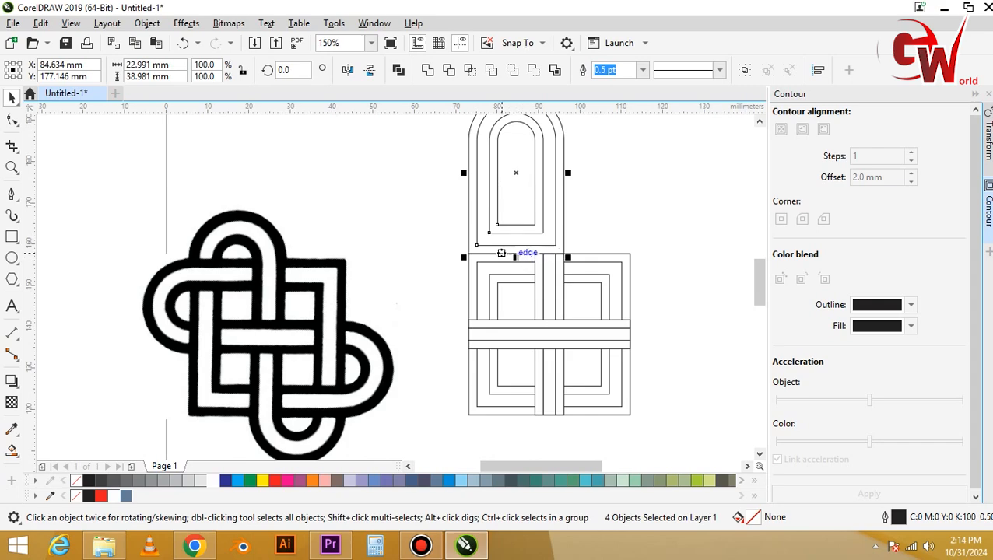
left_click_drag(503, 255, 507, 348)
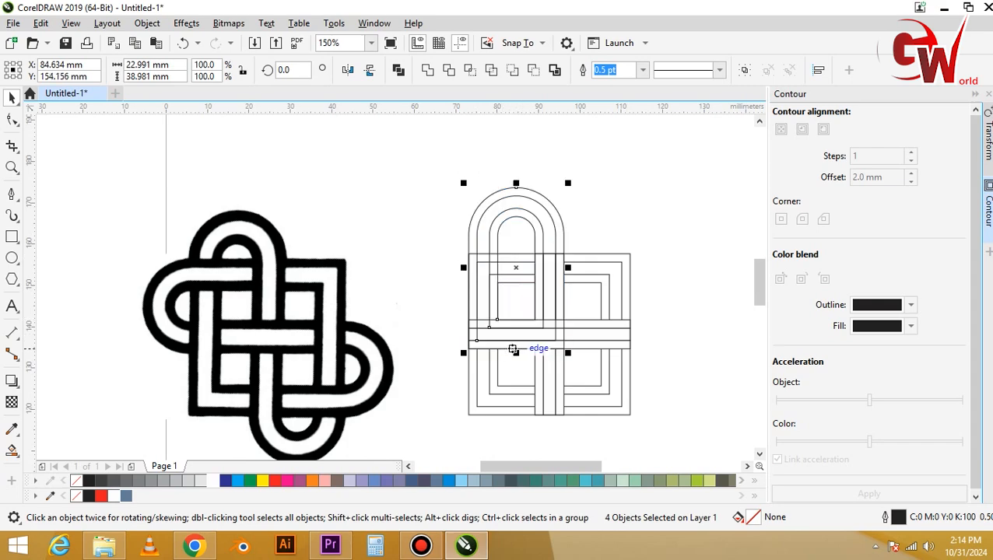
Copy the four arch outlines to the left of the squares and rotate the copy by 90°.
scroll(523, 289, "up", 1)
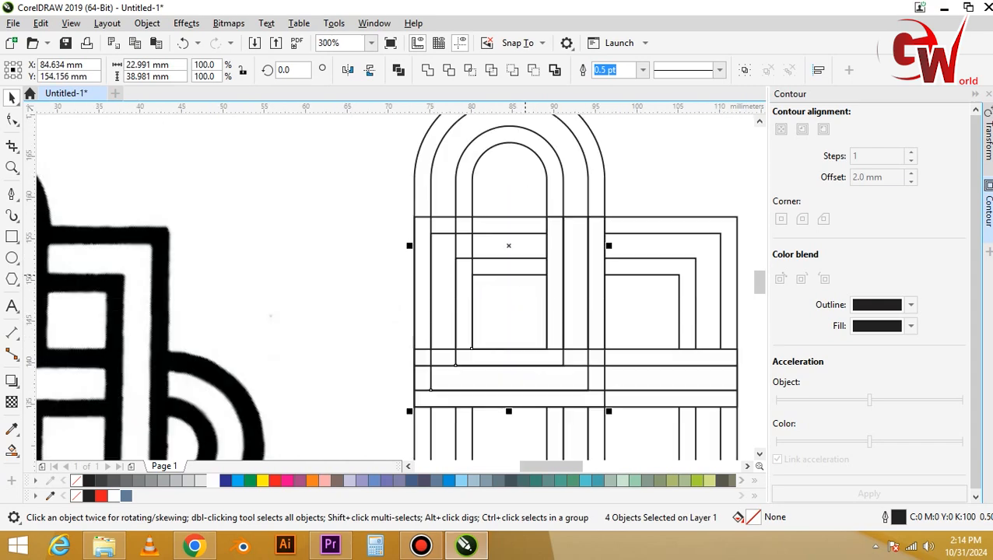
scroll(510, 239, "down", 1)
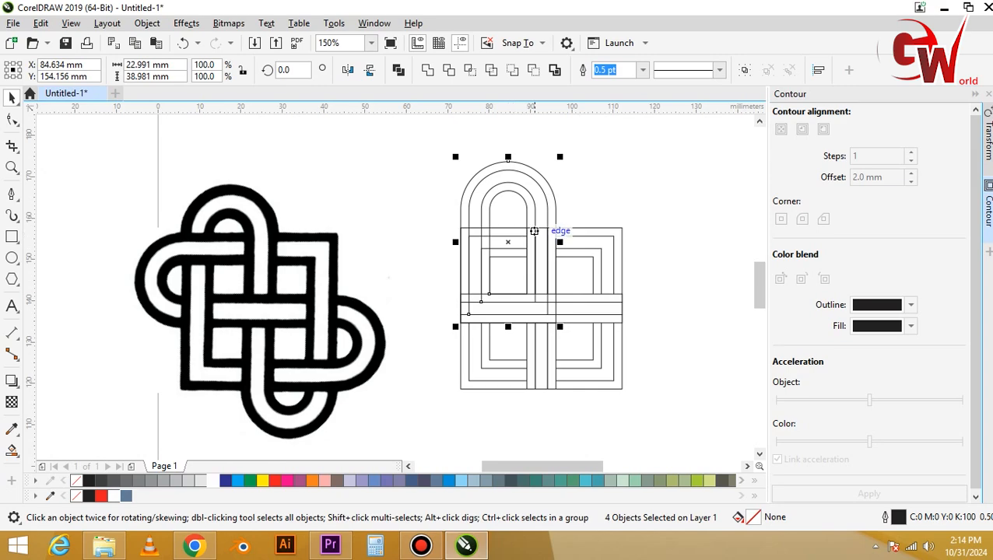
left_click_drag(534, 220, 389, 219)
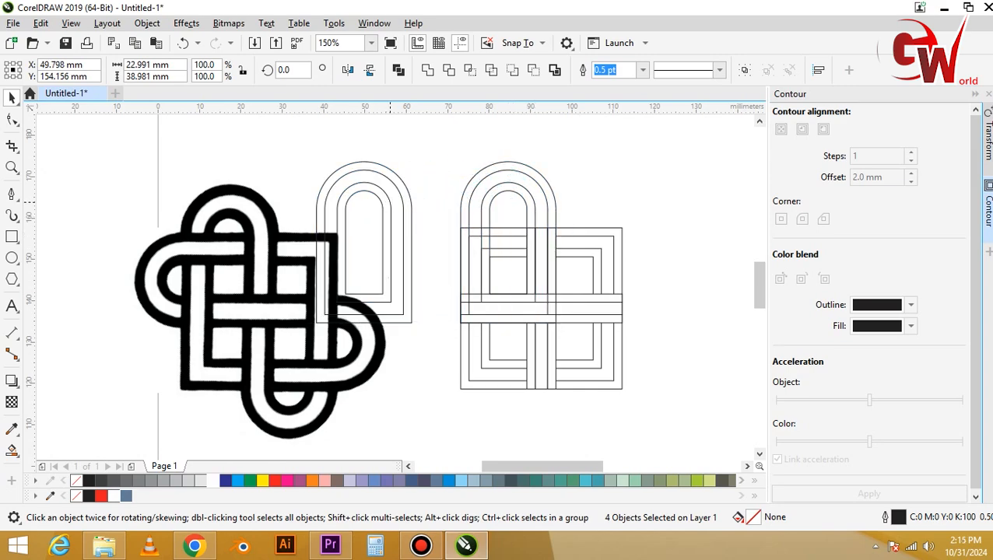
left_click(389, 220)
left_click_drag(317, 323, 466, 301)
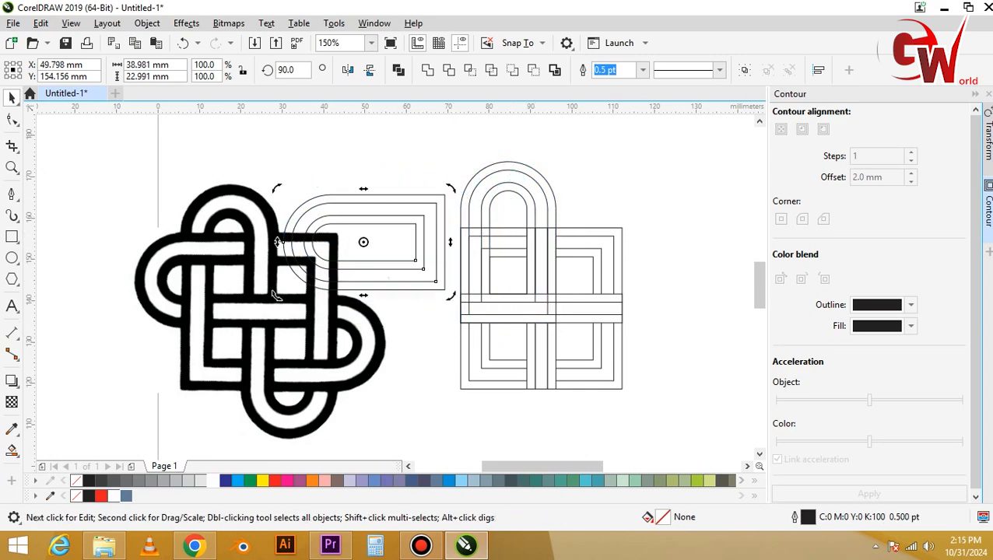
Move the sideways arches onto the squares, aligning their top with the outer square and their flat end with the vertical strips' right edge.
left_click(390, 260)
left_click_drag(425, 195, 555, 235)
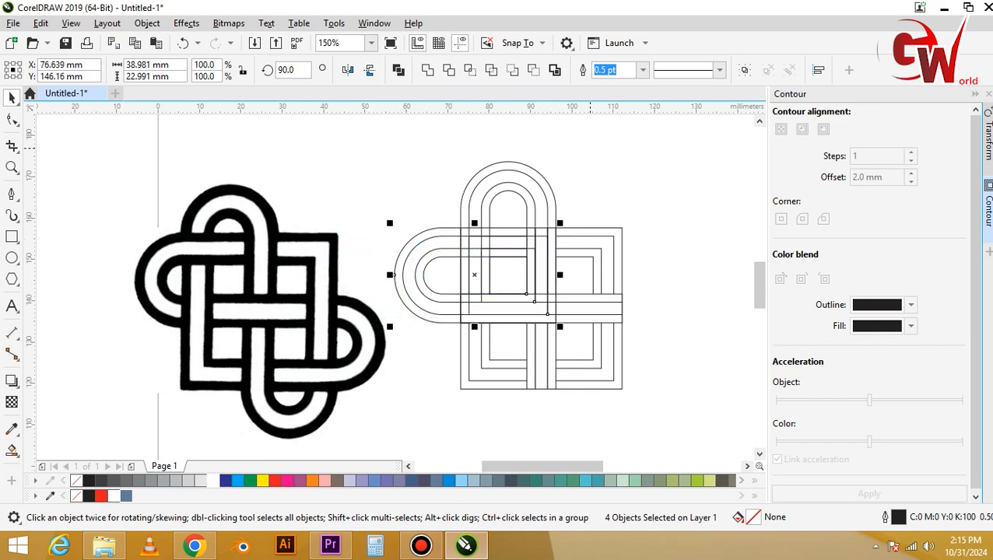
left_click(620, 152)
Combine the outline pairs of the upright and sideways arches into separate inner and outer bands.
mouse_move(520, 205)
left_mouse_down()
mouse_move(529, 181)
mouse_move(510, 199)
left_mouse_up()
left_click(398, 70)
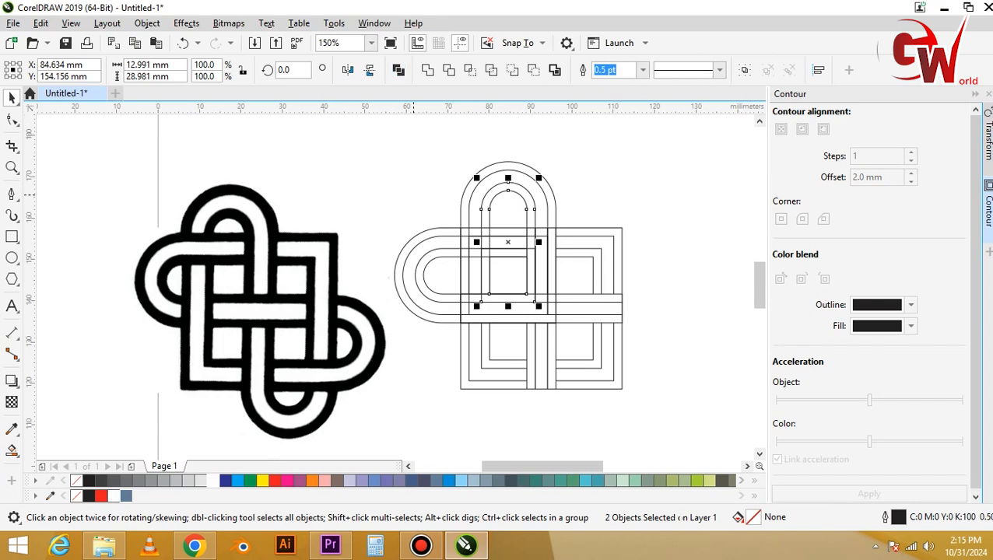
left_click(398, 70)
left_click_drag(416, 220, 422, 247)
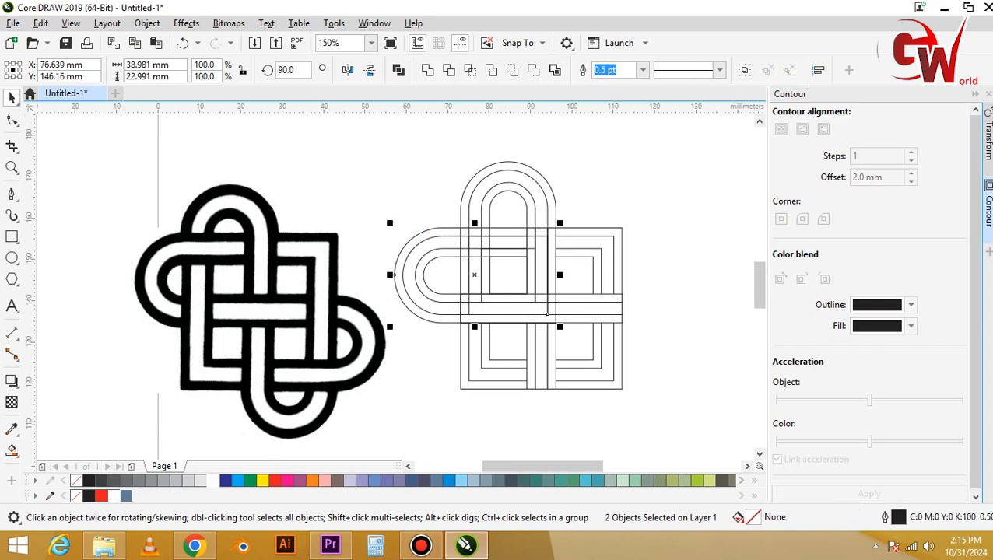
left_click(399, 70)
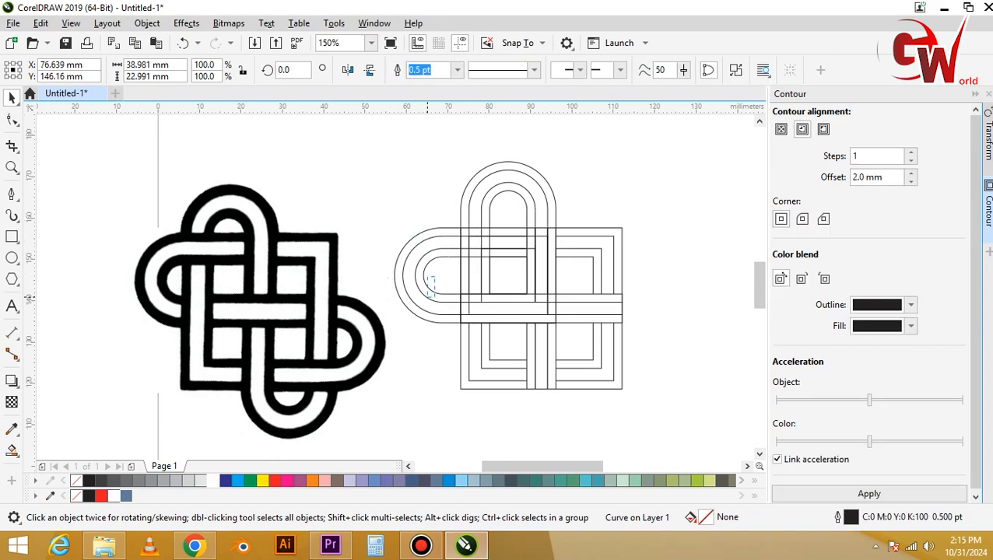
left_click_drag(430, 282, 433, 301)
left_click(399, 70)
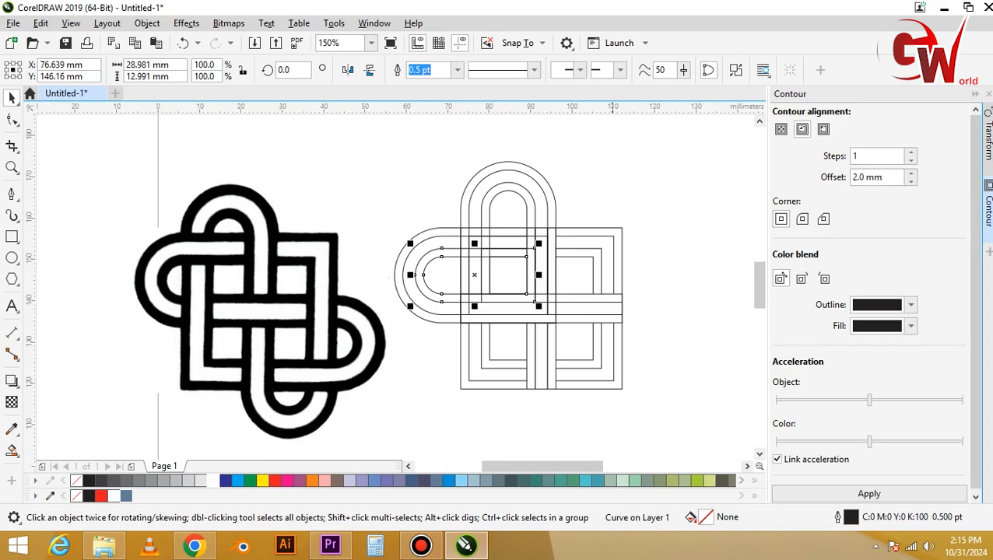
Combine the two outer square outlines into one frame and the two inner square outlines into another.
left_click(627, 221)
left_click_drag(613, 243, 586, 263)
left_click(398, 70)
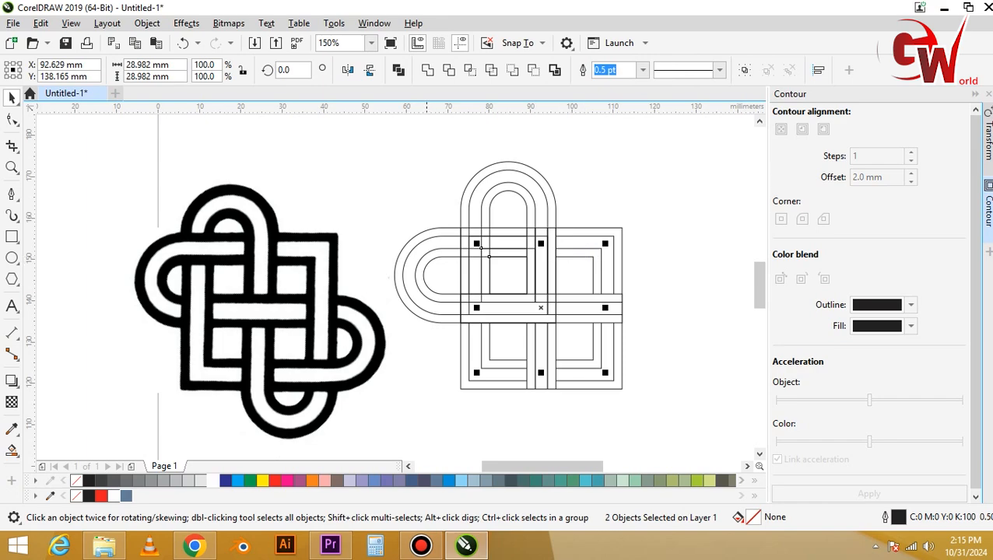
key("ctrl+l")
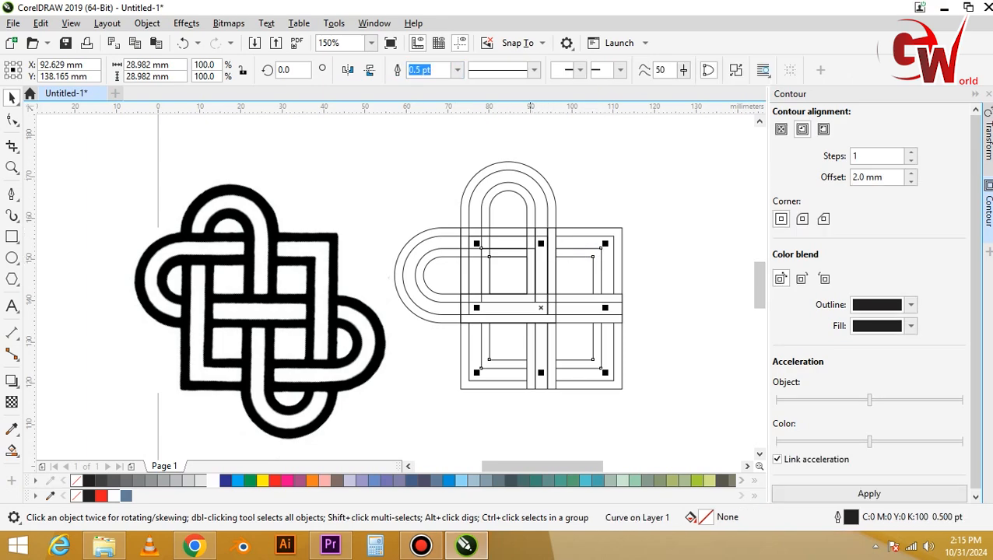
left_click(527, 210)
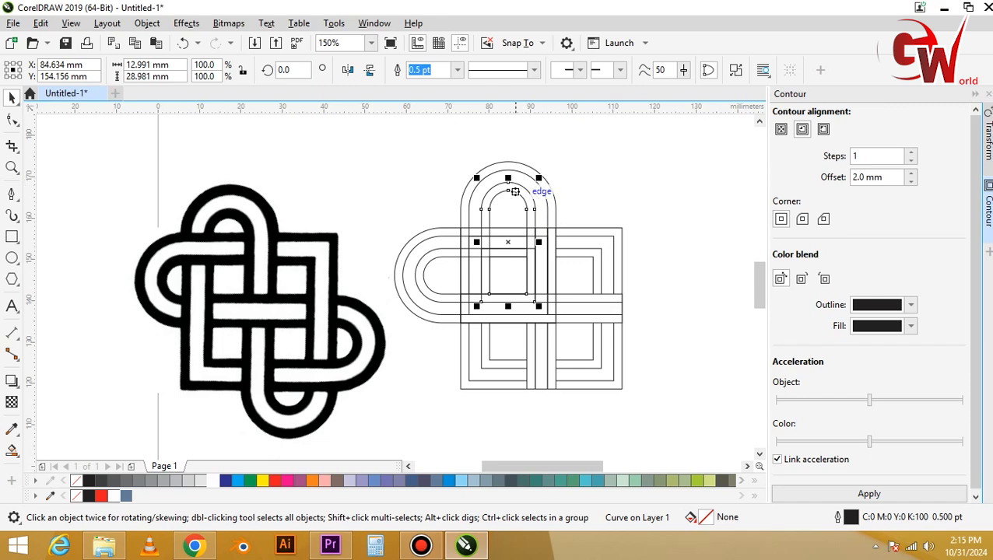
left_click_drag(521, 216, 535, 311)
left_click_drag(557, 405, 558, 405)
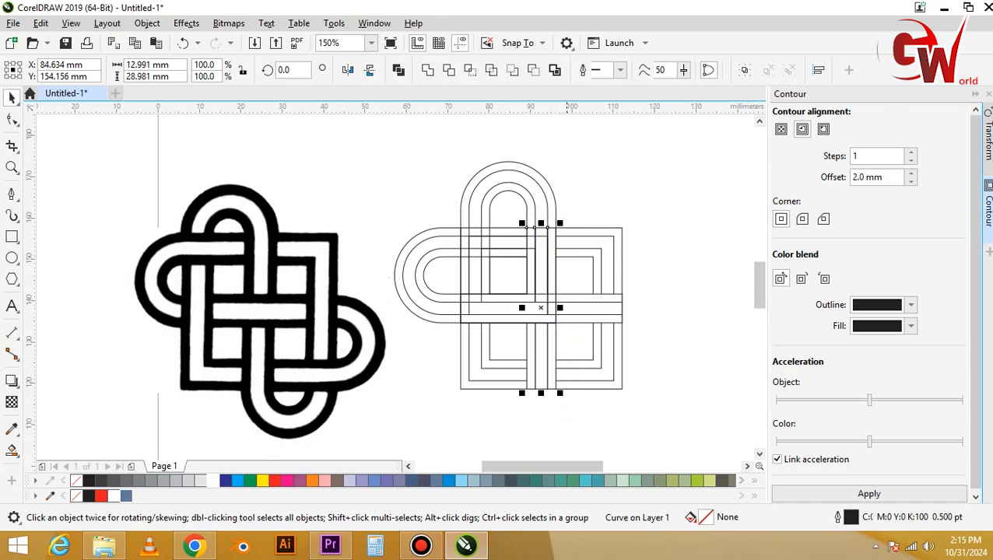
key("Delete")
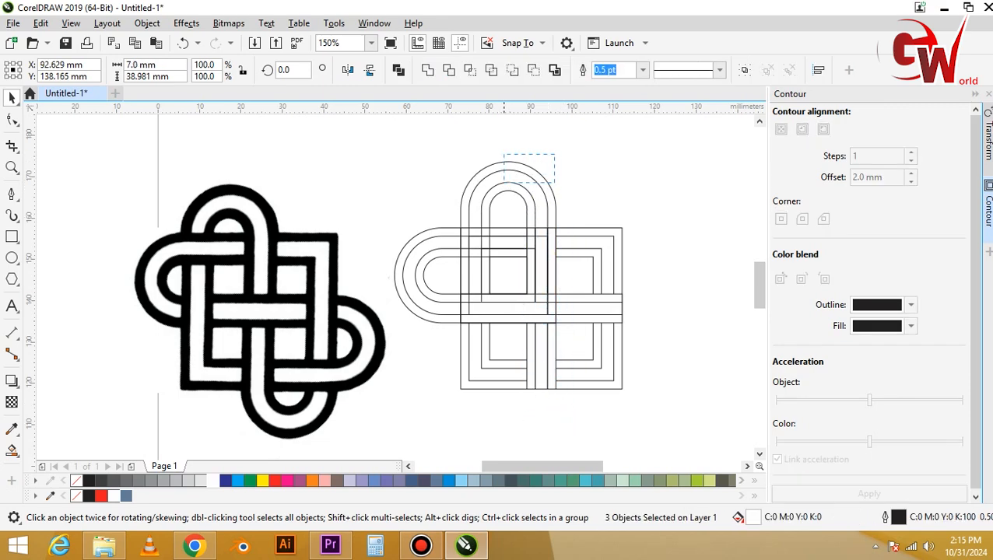
Copy both arches' bands rotated by 180° to the squares' opposite corner and align their straight edges with the existing strip and square lines.
left_click_drag(492, 195, 488, 209)
key("Delete")
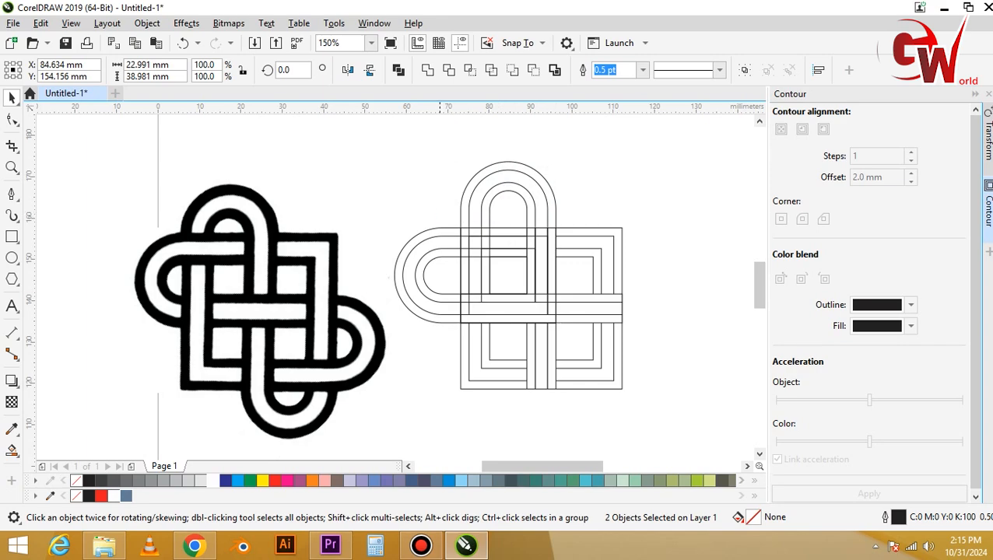
left_click_drag(440, 262, 440, 263)
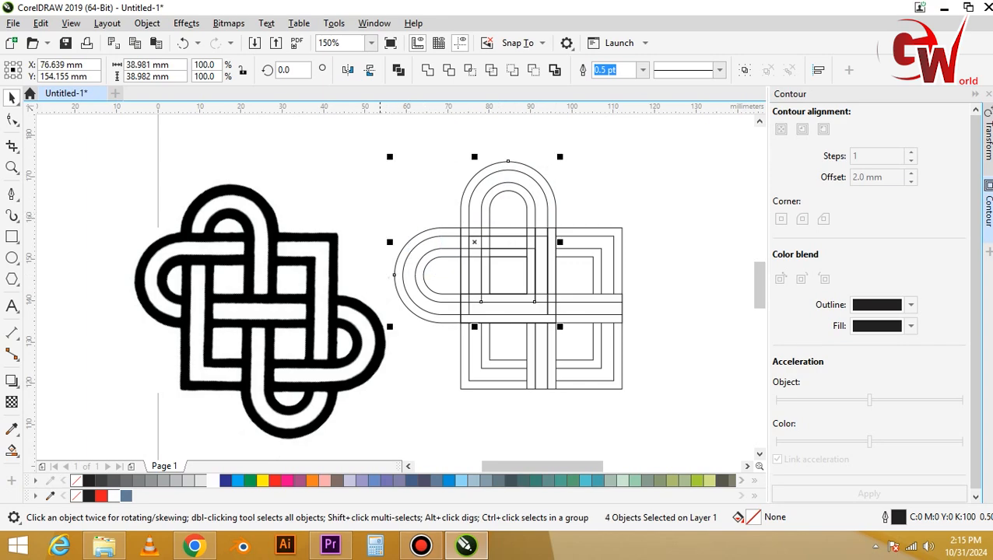
left_click_drag(389, 159, 585, 359)
right_click(651, 388)
scroll(526, 296, "up", 2)
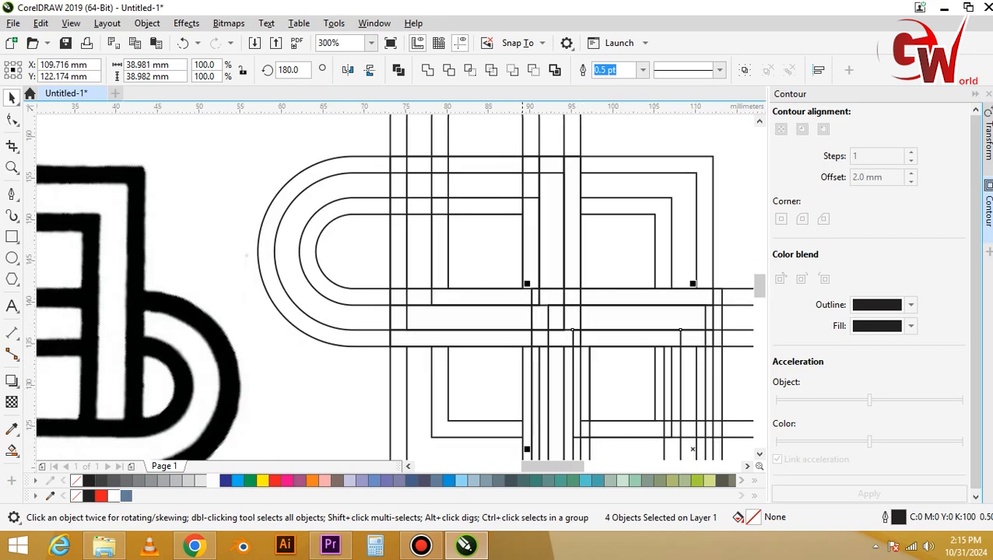
left_click_drag(531, 302, 522, 294)
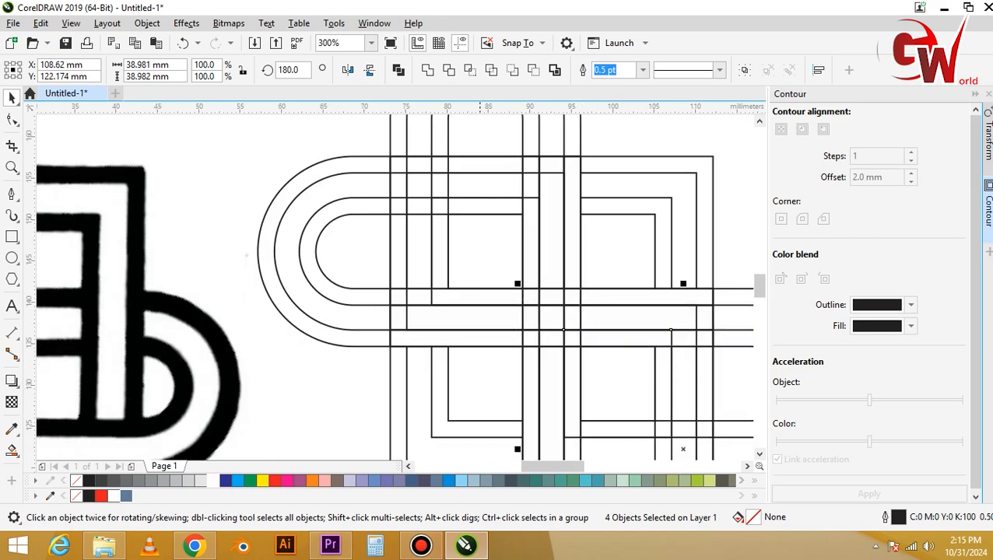
scroll(478, 288, "down", 2)
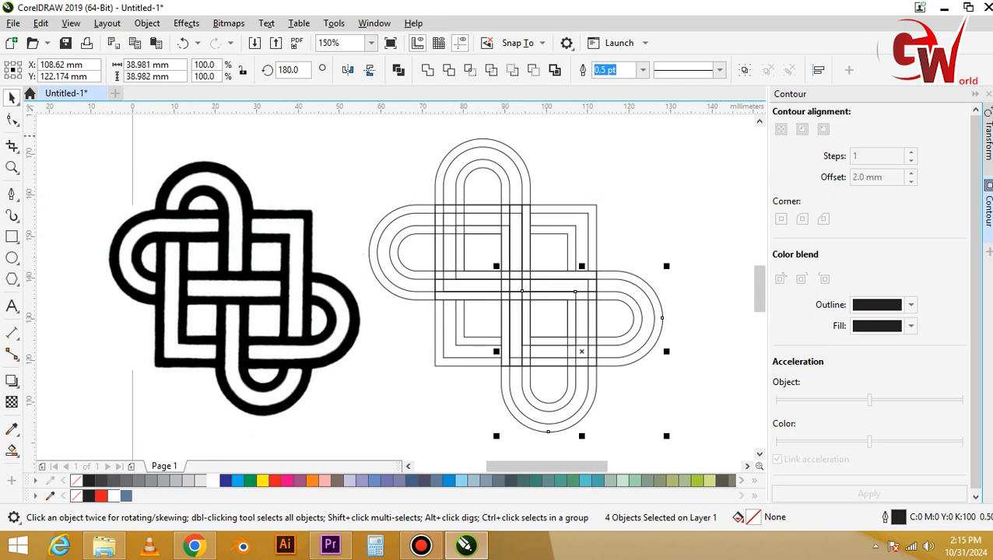
Fill all the arches, squares and strips of the redrawn knot with black, leaving the reference image out.
left_click(388, 135)
left_click_drag(624, 359, 624, 361)
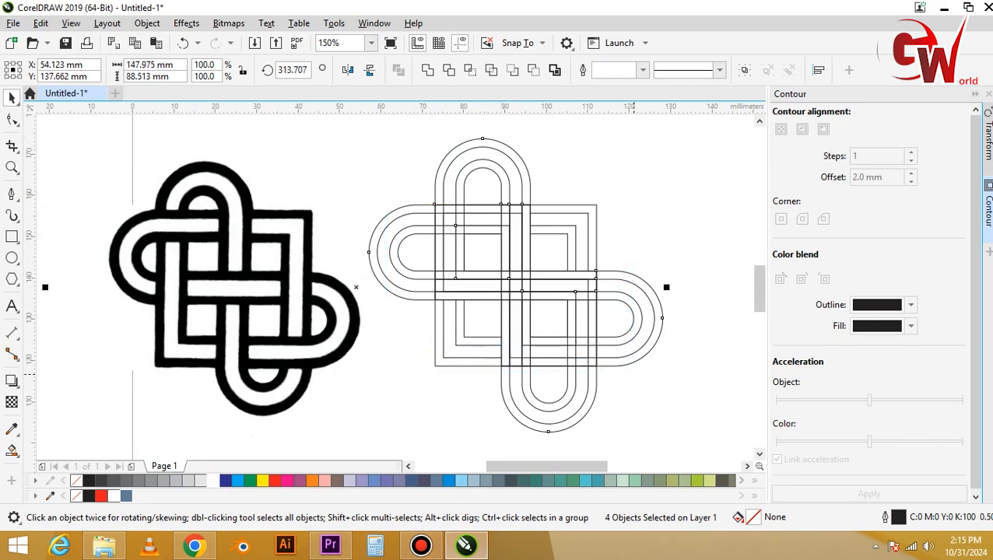
left_click(250, 294, "shift")
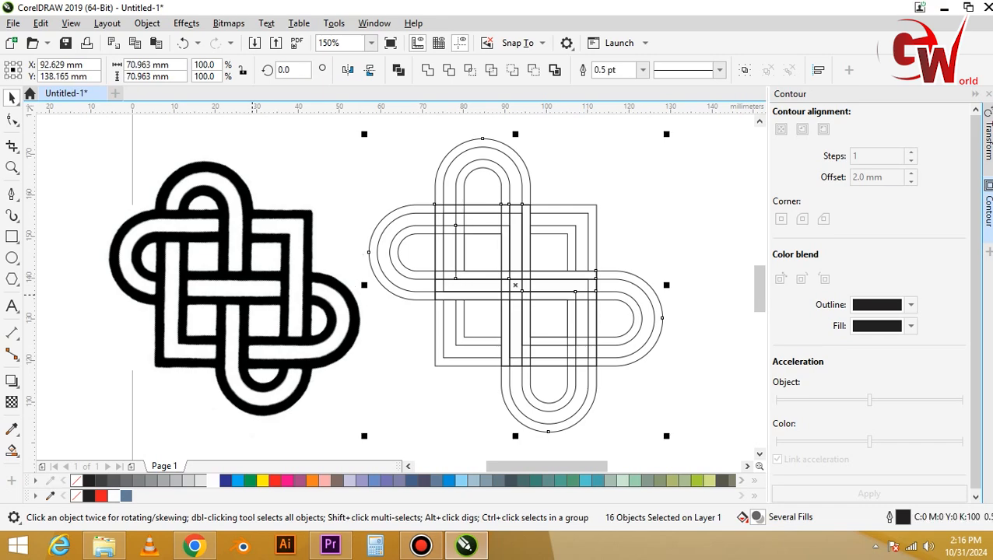
left_click(89, 481)
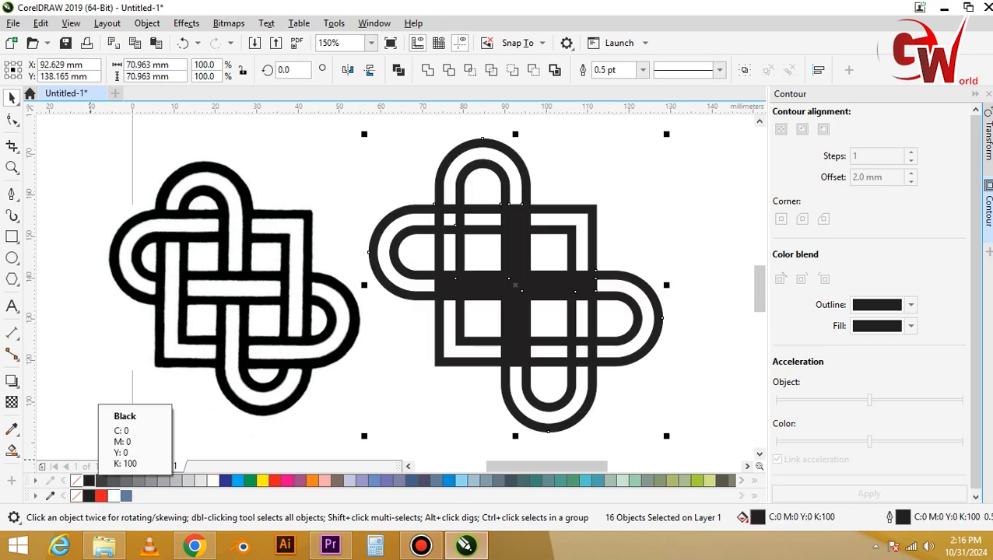
key("Escape")
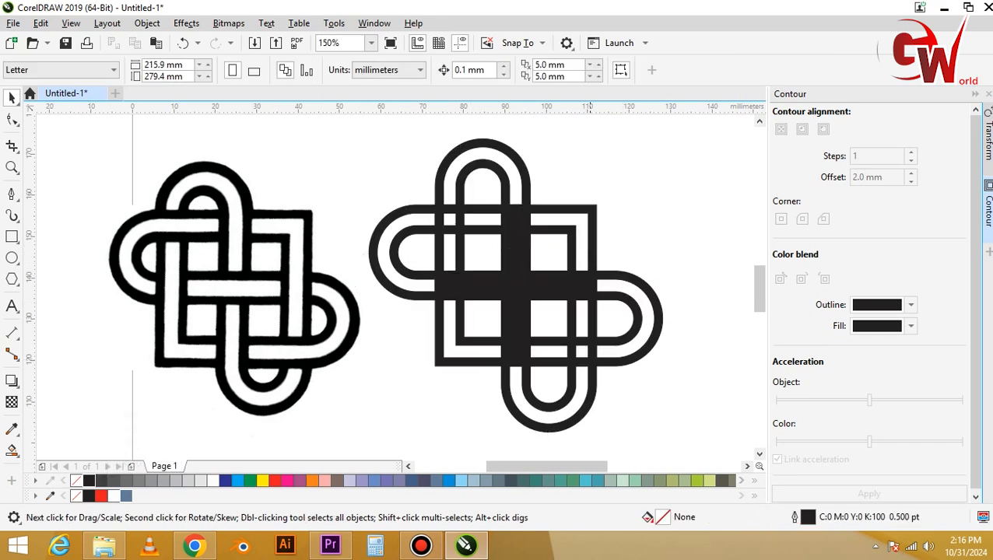
Delete the solid black horizontal and vertical strips that cross the middle of the squares.
left_click(592, 288)
key("Delete")
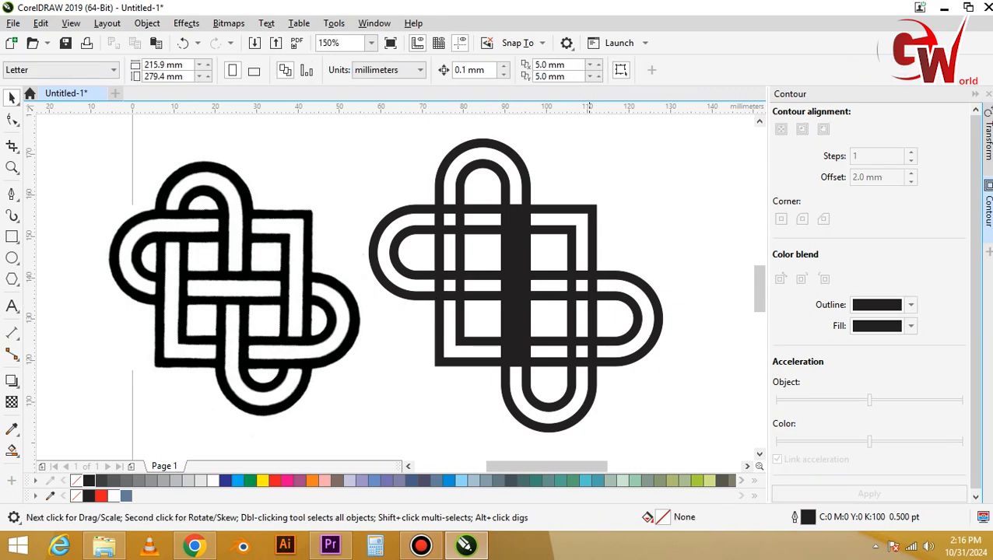
left_click(593, 293)
left_click_drag(617, 263, 592, 271)
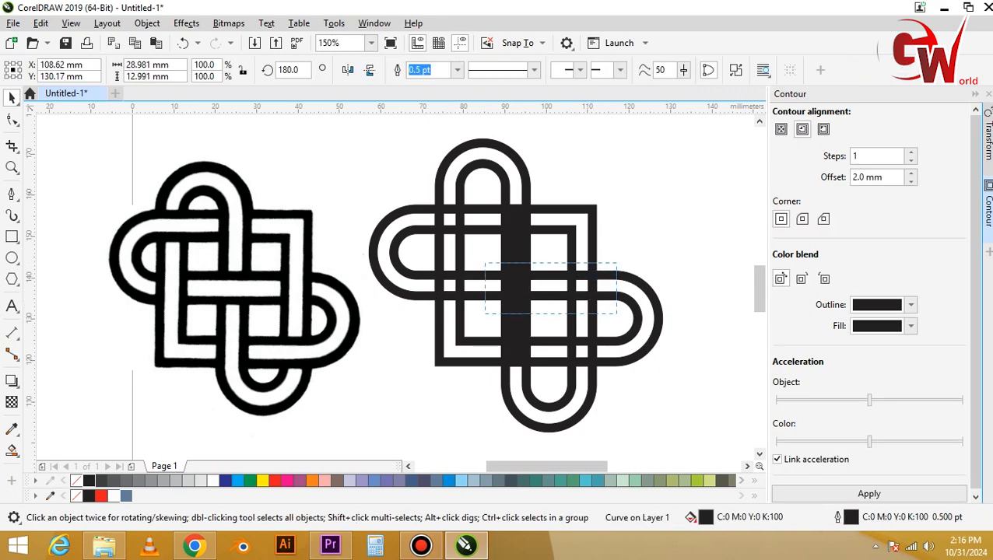
left_click_drag(424, 320, 422, 314)
key("Delete")
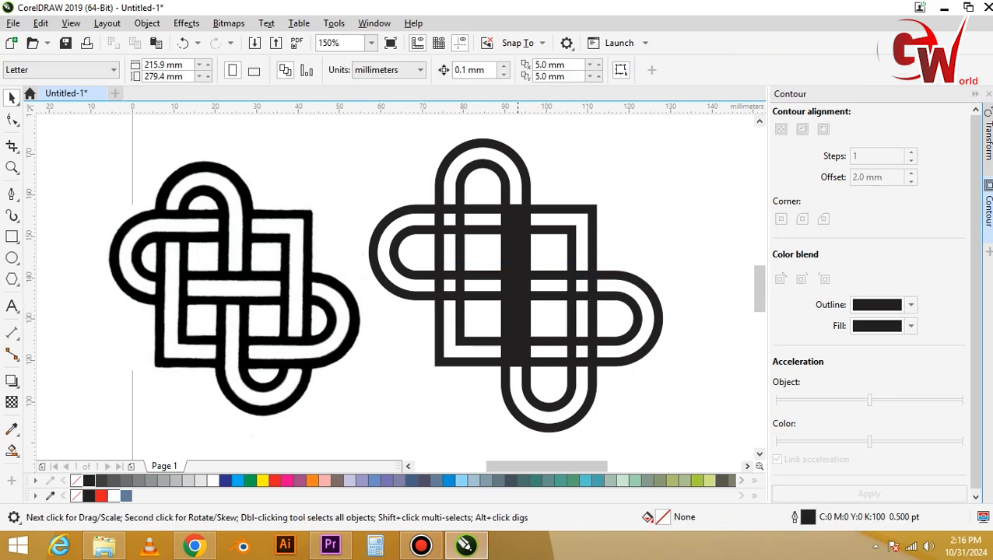
left_click_drag(535, 210, 524, 372)
key("Delete")
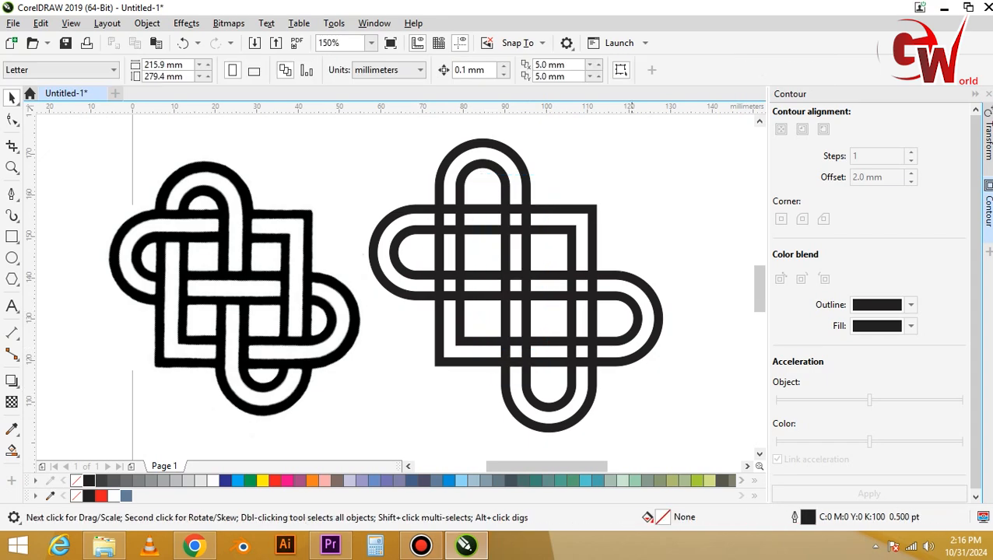
Draw a rectangle about 17.3 by 3 mm in the sideways upper-left arch's top channel, crossing the upright arch's left leg.
key("F10")
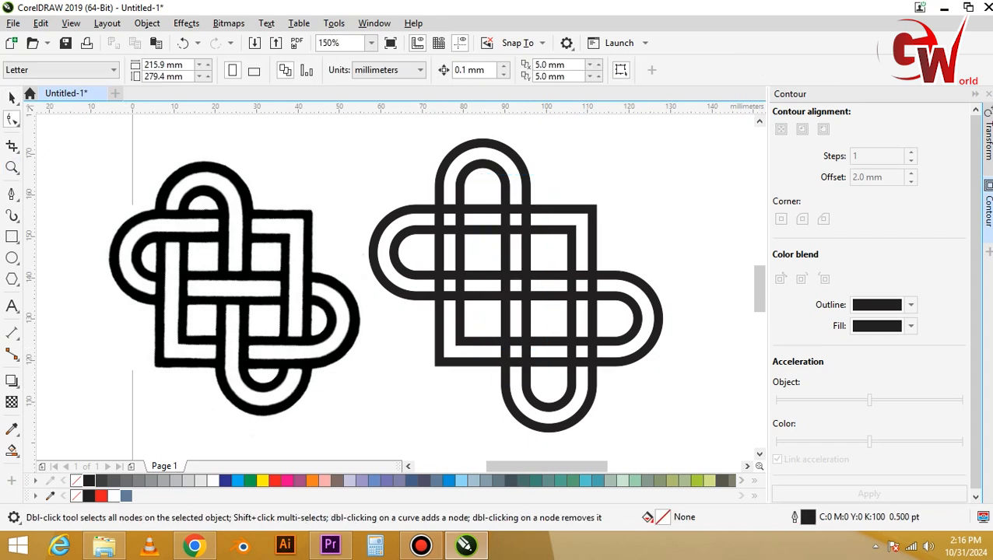
key("F6")
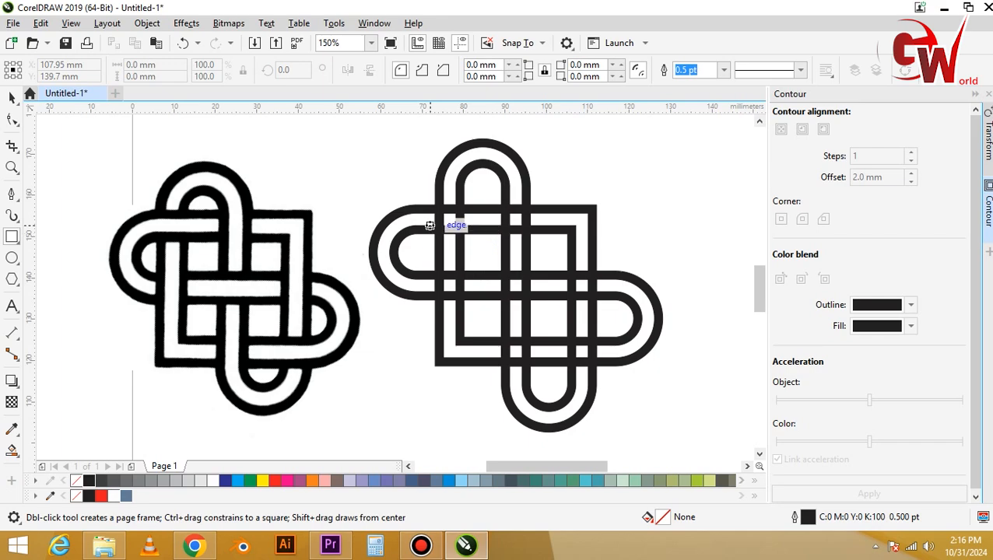
left_click_drag(416, 215, 492, 227)
key("space")
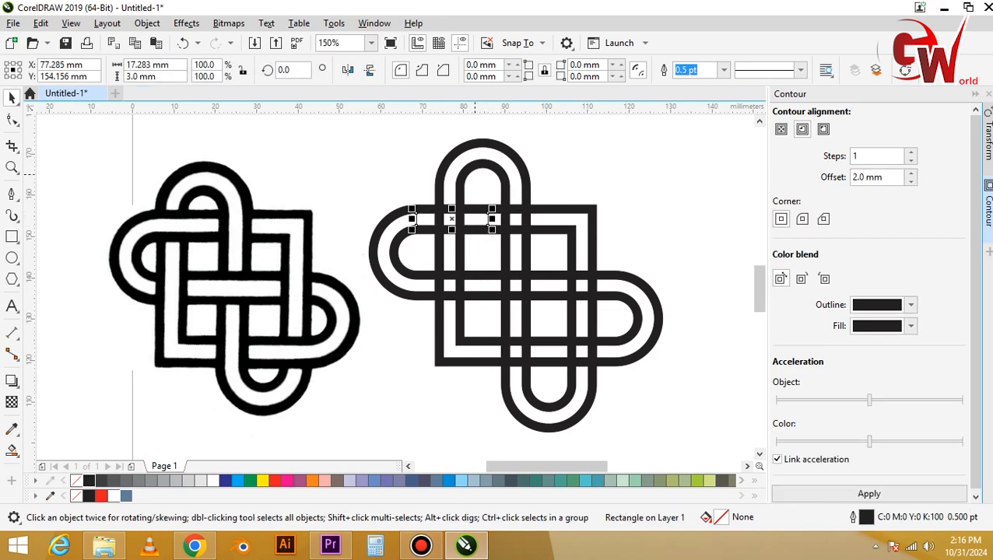
Trim the upright arch's inner and outer bands with the rectangle where it crosses their left leg.
left_click(467, 172, "shift")
left_click(450, 71)
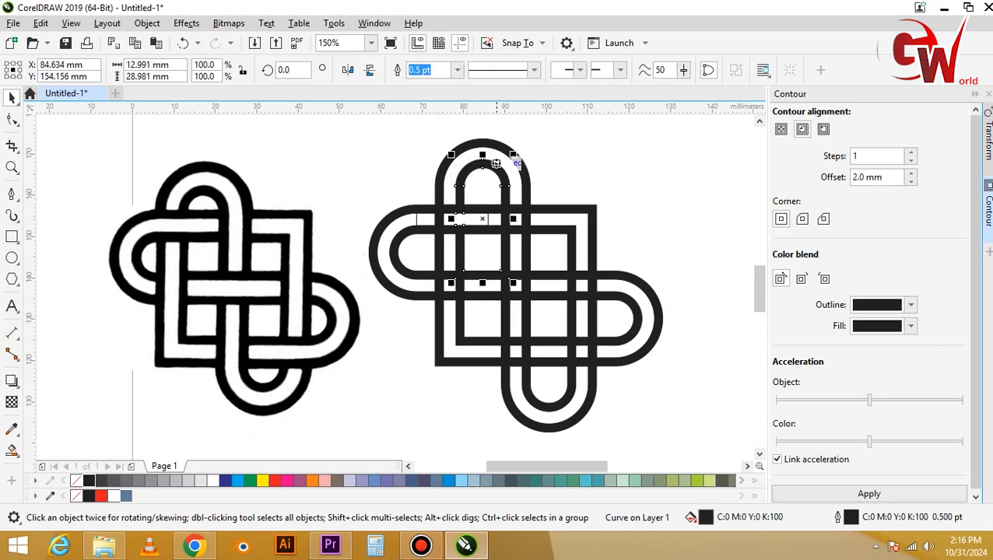
left_click(464, 213)
left_click(443, 172, "shift")
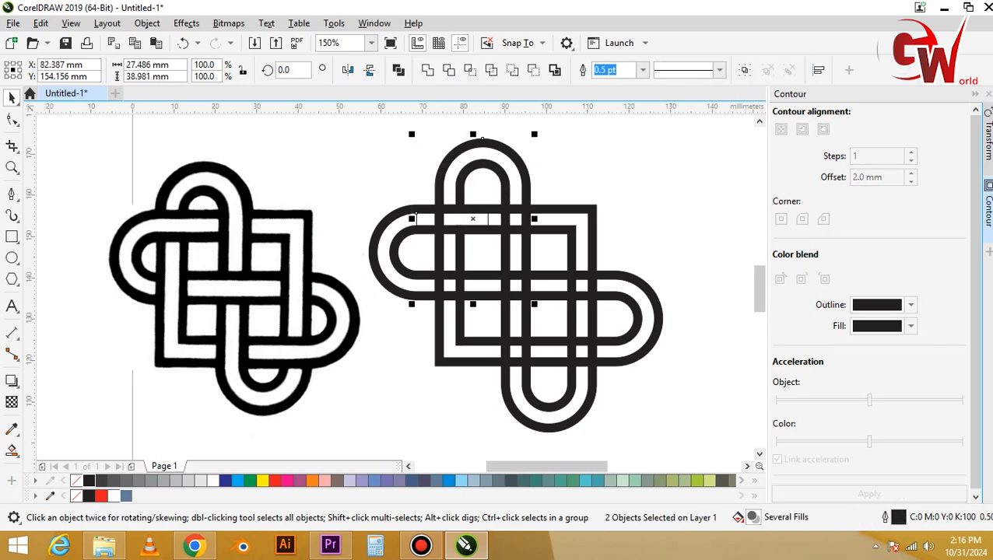
left_click(451, 71)
key("ctrl+z")
key("ctrl+shift+z")
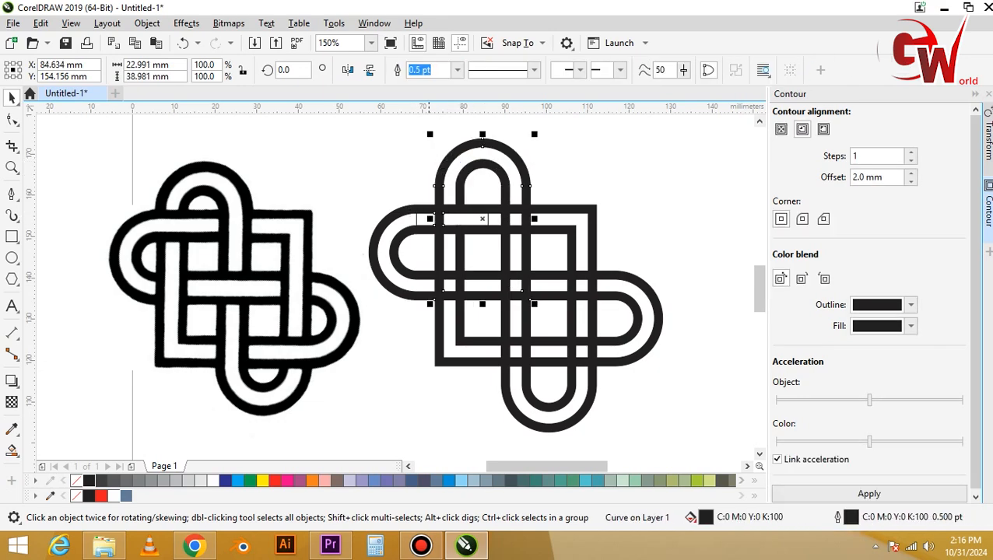
key("Escape")
left_click(451, 225)
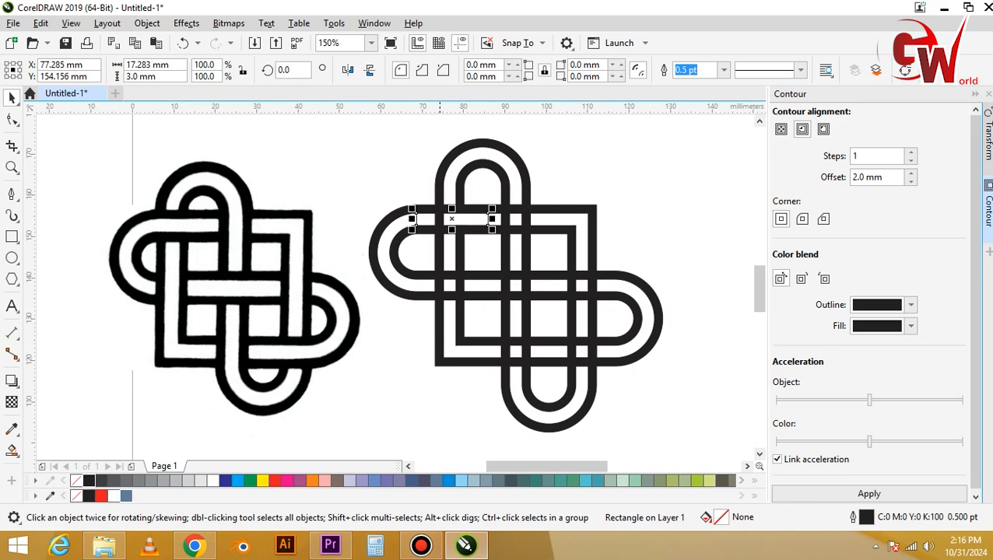
left_click(439, 212, "shift")
left_click(449, 71)
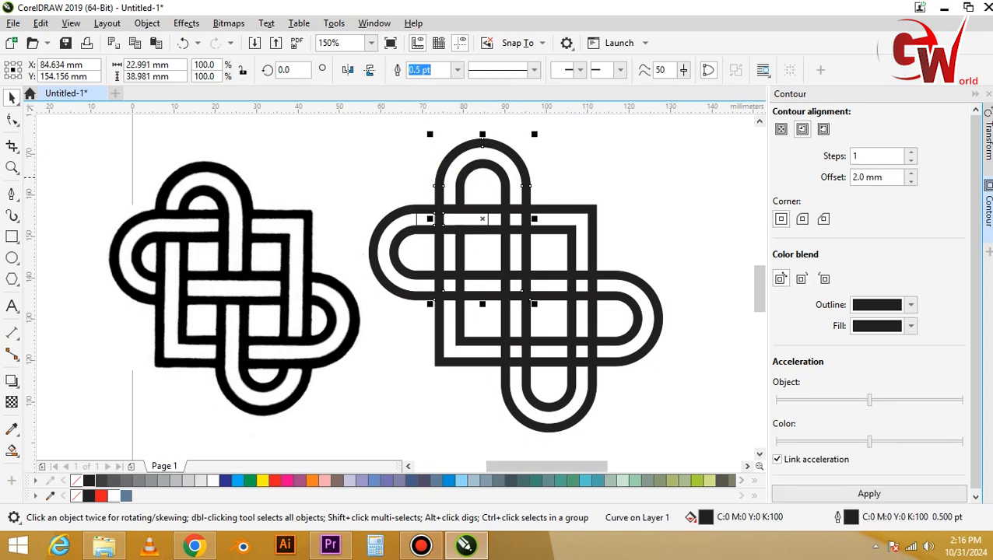
key("Escape")
Try trimming the upright arch's outer band with the rectangle again, and undo the rectangle's moves away from the crossing.
left_click_drag(425, 220, 421, 244)
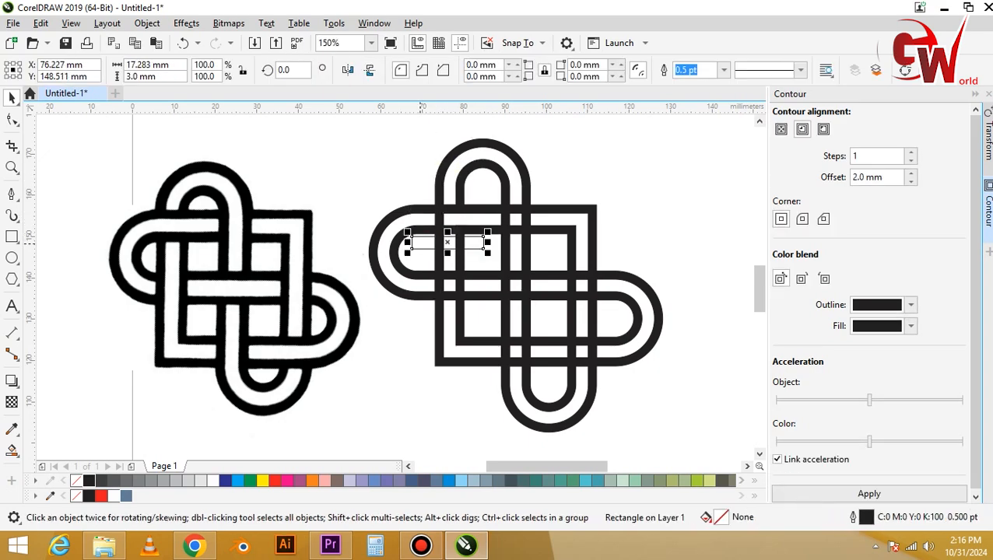
key("ctrl+z")
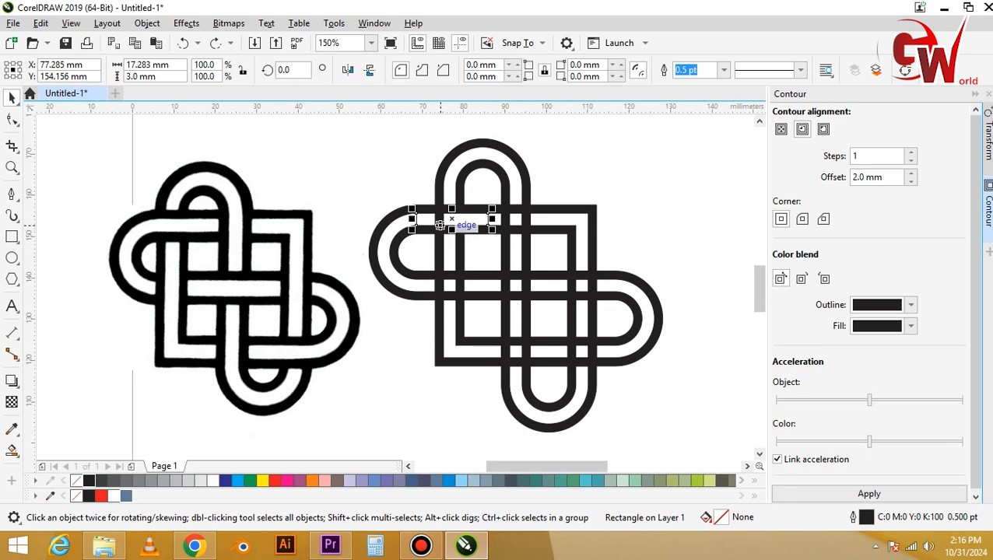
left_click(442, 193, "shift")
left_click(449, 71)
left_click(389, 162)
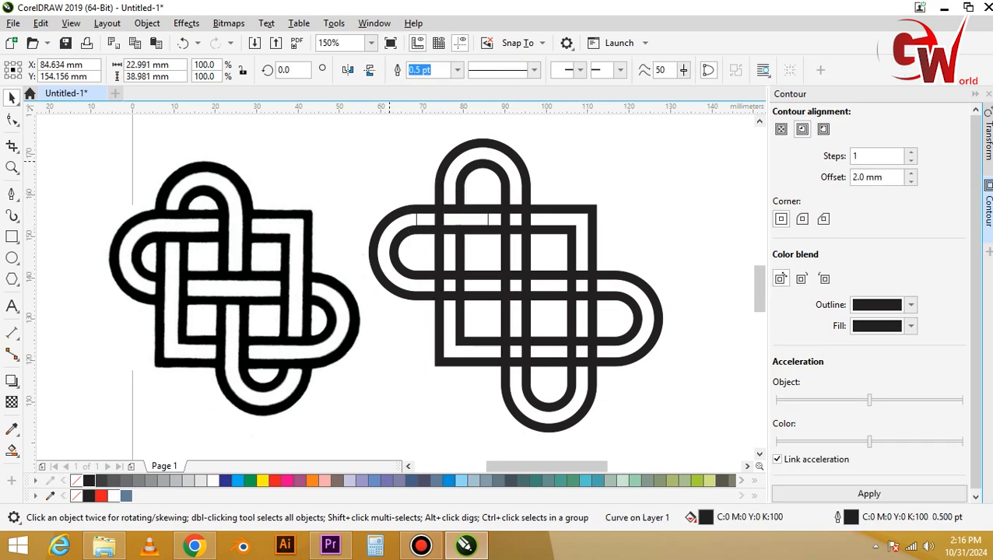
left_click_drag(423, 220, 410, 254)
left_click(435, 217)
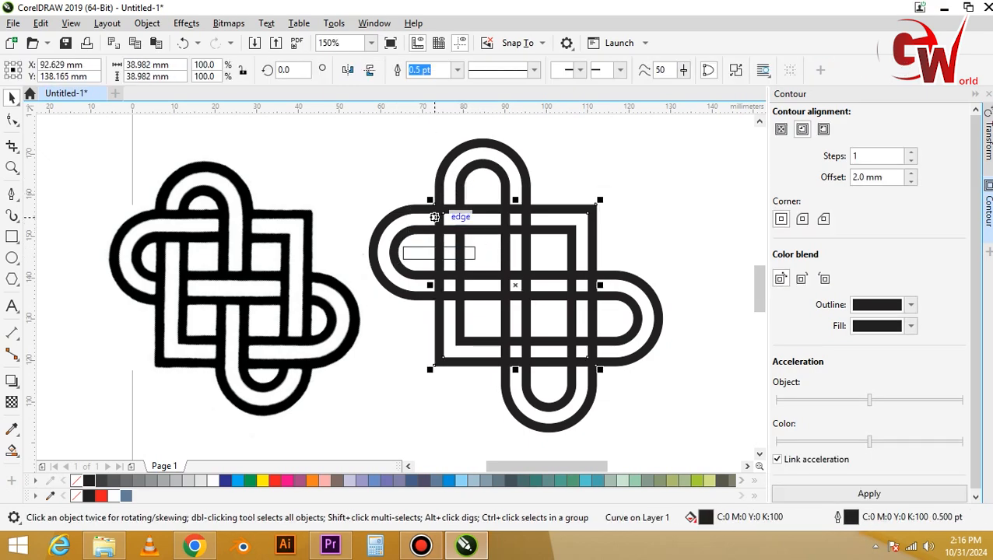
left_click_drag(435, 217, 457, 217)
key("ctrl+z")
key("ctrl+z")
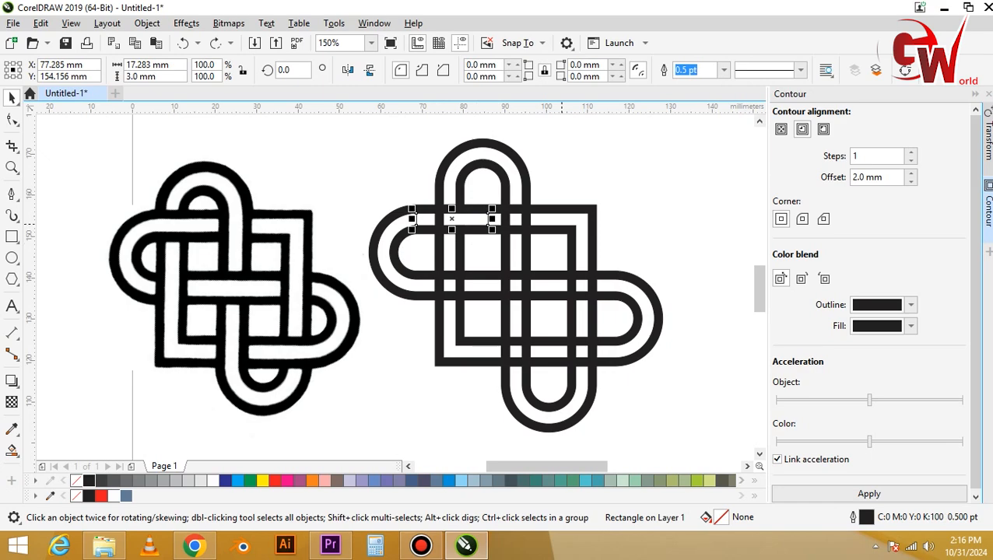
Trim the square's outer band with the rectangle at its upper-left corner, and delete the rectangle.
left_click(569, 208, "shift")
left_click(449, 71)
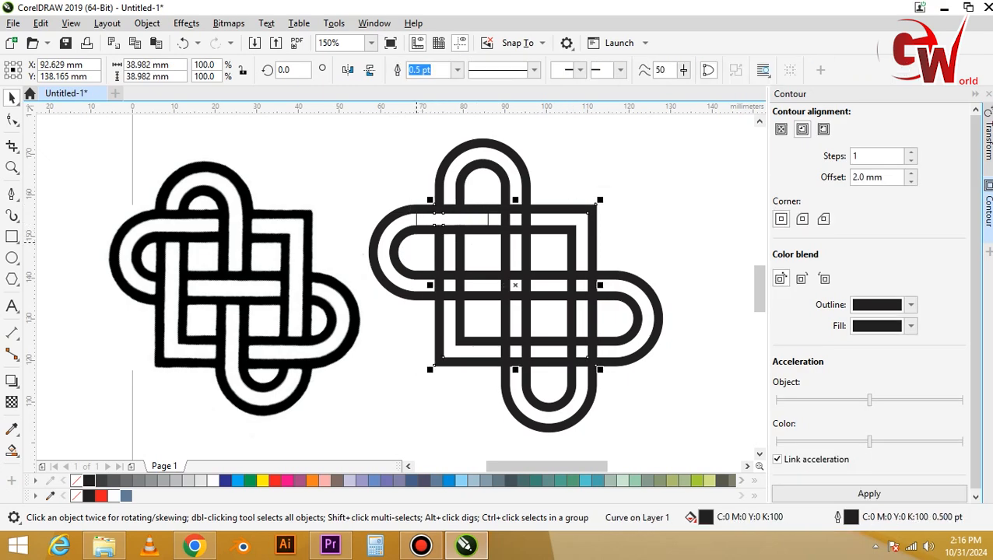
left_click(423, 247)
left_click(454, 219)
key("Delete")
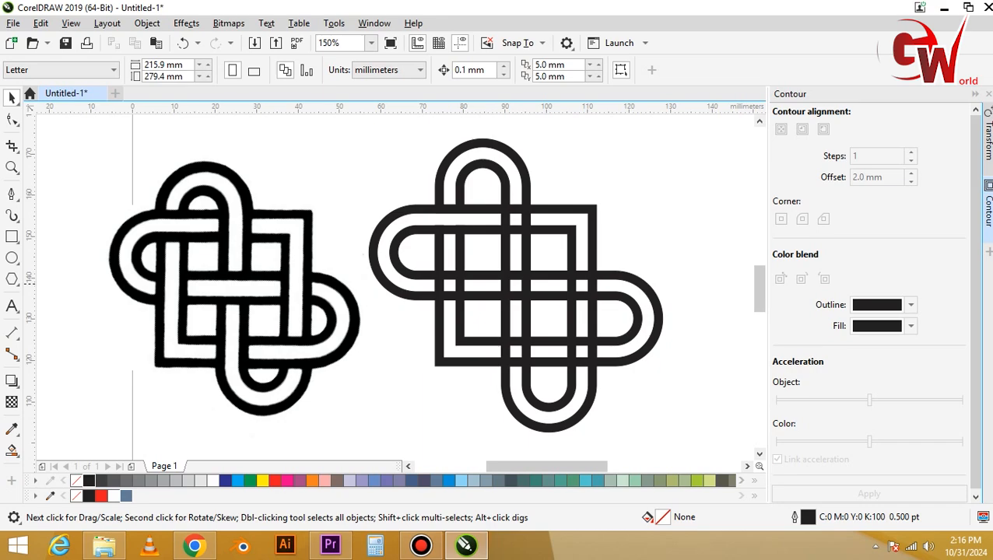
key("F6")
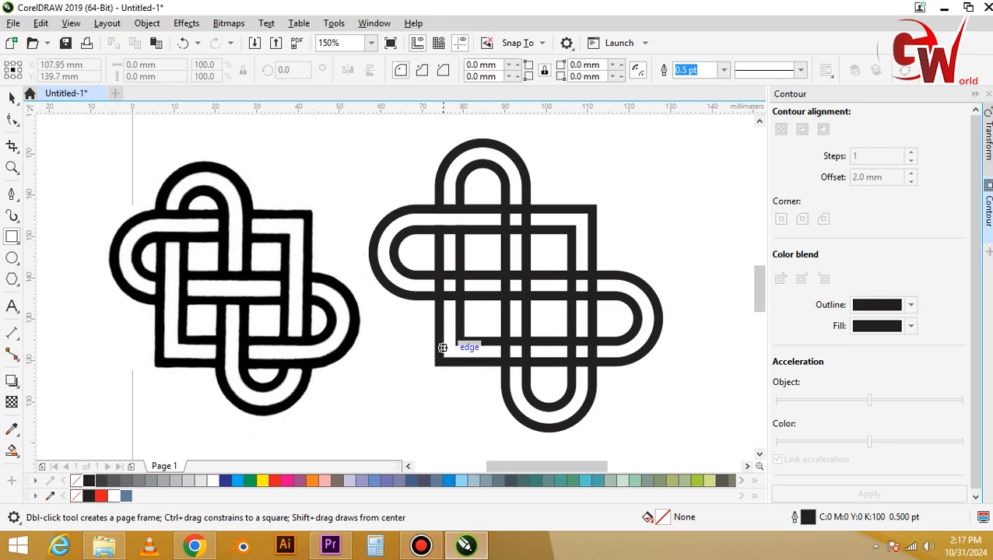
left_click_drag(423, 278, 450, 270)
key("Delete")
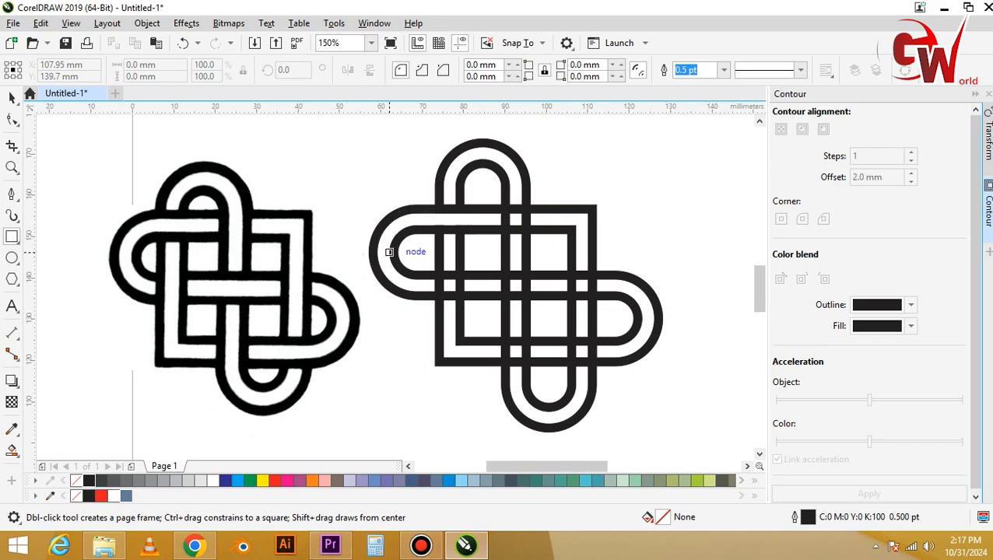
key("space")
left_click_drag(412, 300, 387, 300)
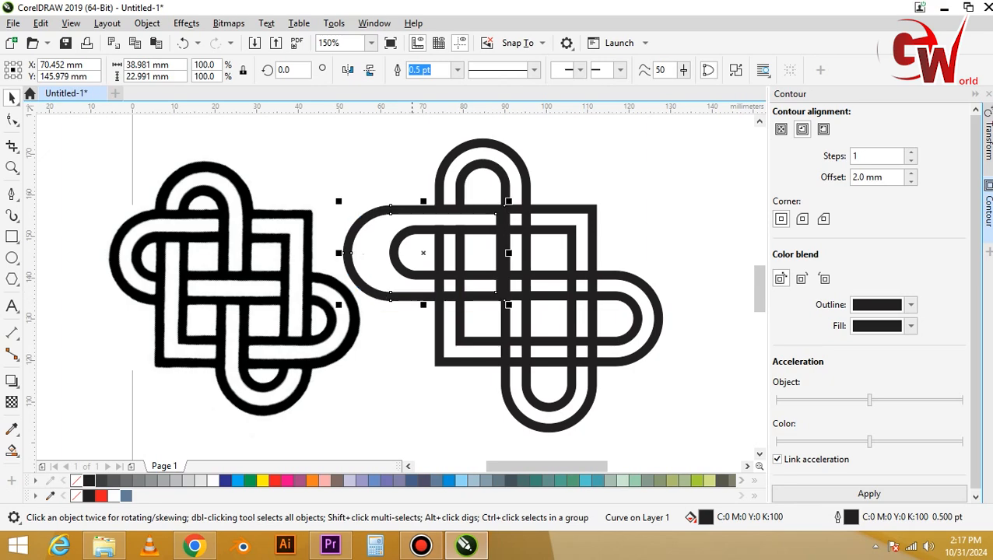
key("ctrl+z")
key("Escape")
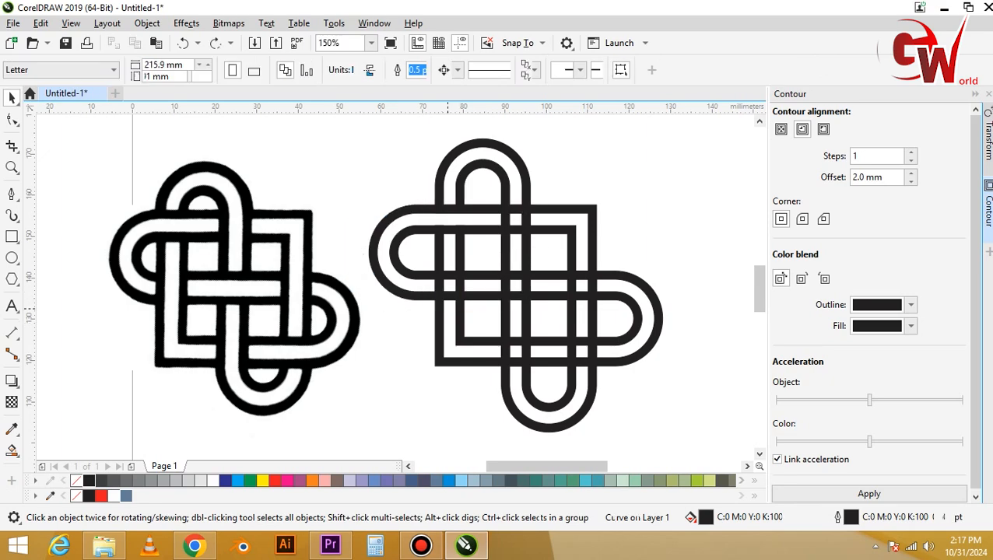
Draw a rectangle about 3 by 17.4 mm in the square's left vertical channel, crossing the upper-left sideways arch's lower leg.
key("space")
left_click_drag(445, 260, 454, 340)
key("space")
Trim the upper-left sideways arch's outer and inner bands with the rectangle where it crosses their lower leg.
left_click(369, 253, "shift")
left_click(448, 70)
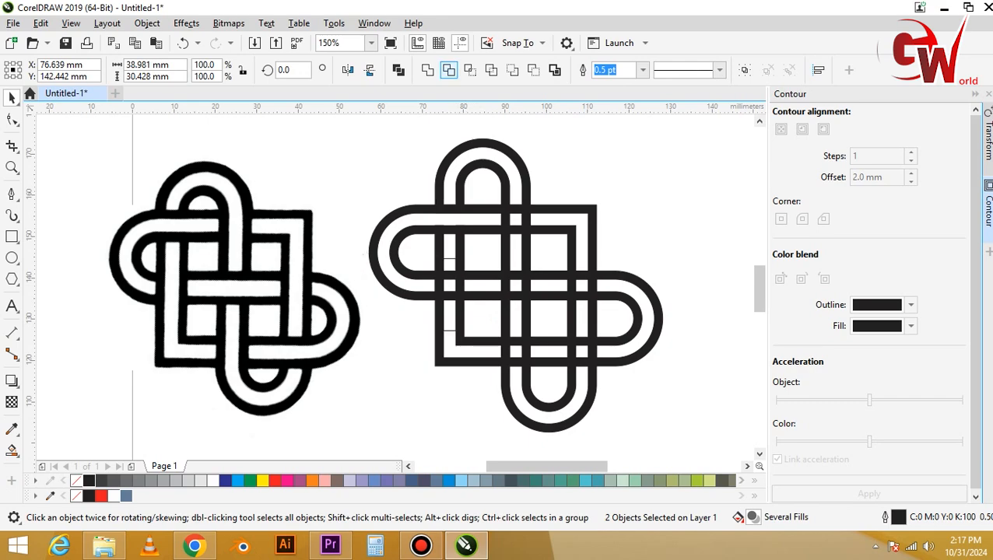
left_click(450, 258)
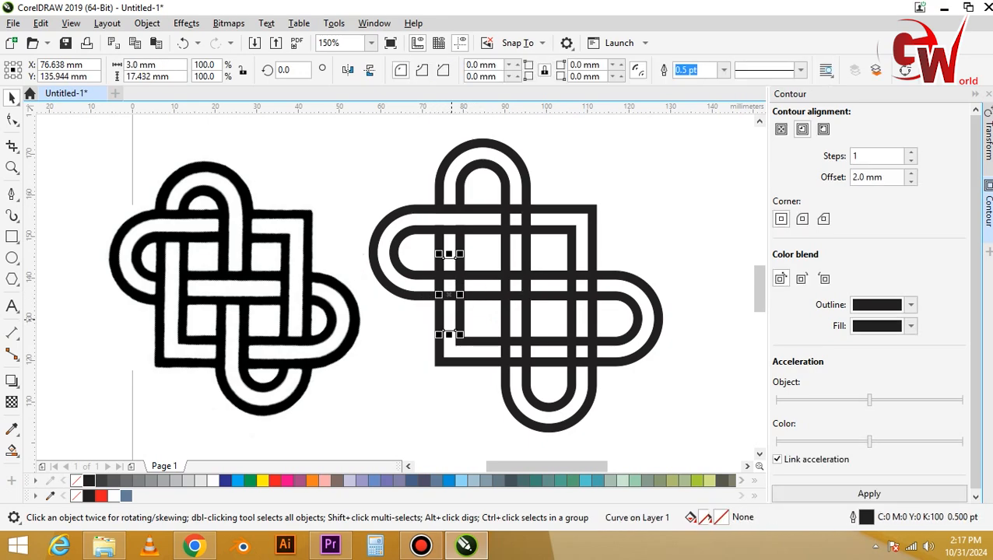
left_click(414, 272, "shift")
left_click(448, 70)
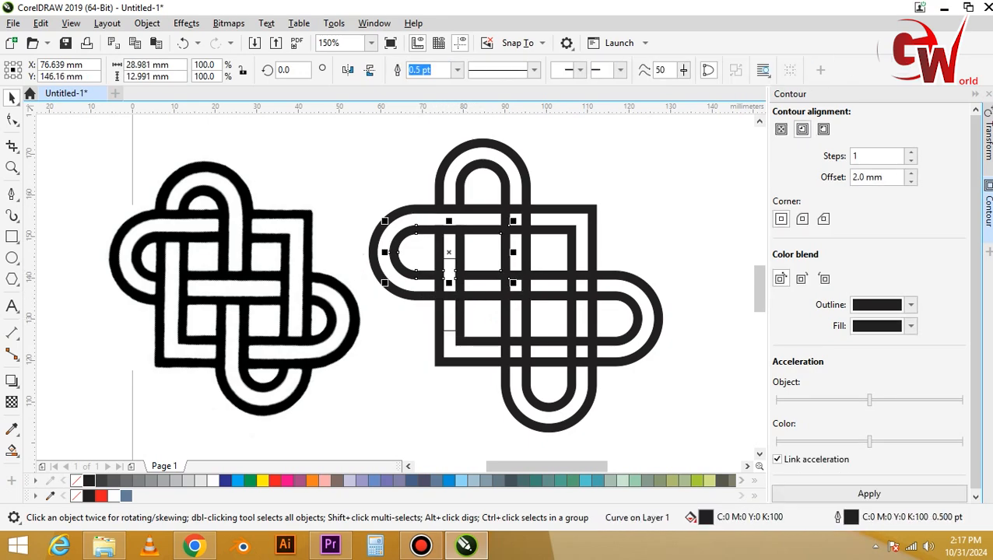
key("Escape")
left_click_drag(478, 298, 481, 278)
key("ctrl+z")
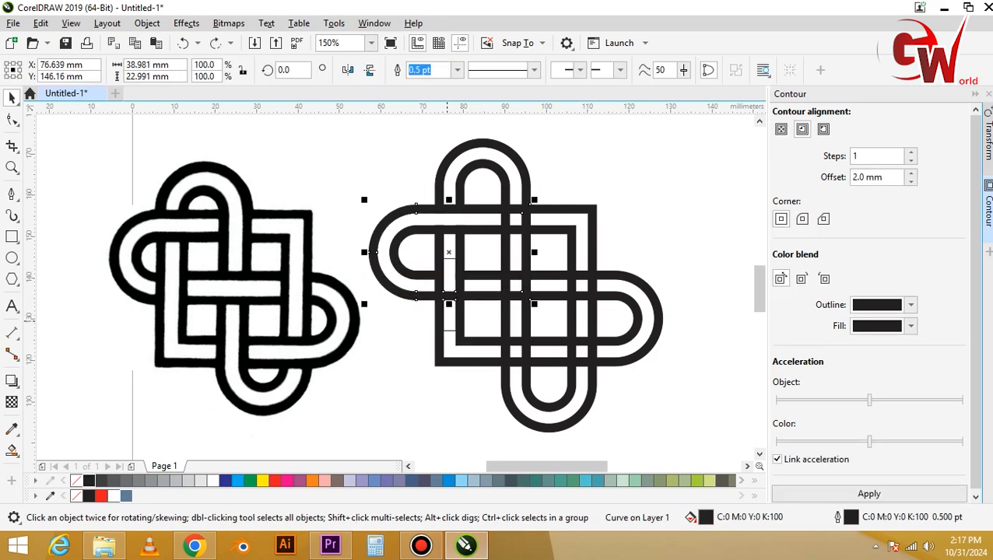
Trim the top upright arch's outer band with the rectangle in the square's left channel, and delete the rectangle.
left_click(450, 300)
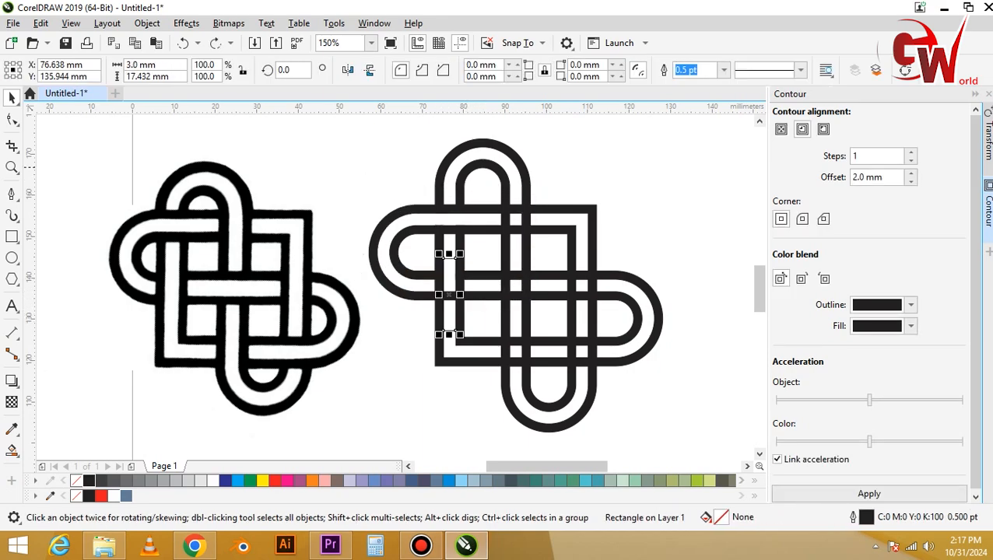
left_click(444, 167, "shift")
left_click(448, 70)
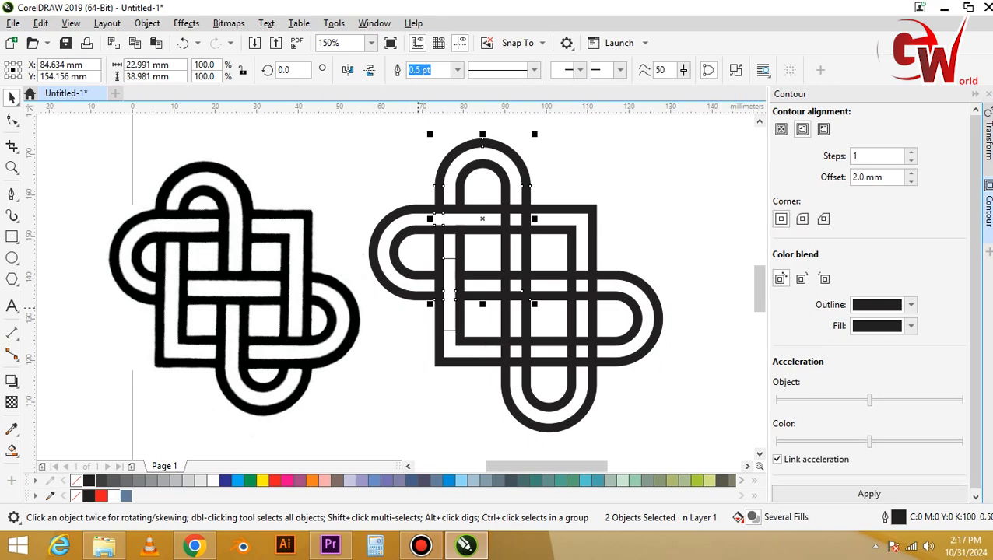
left_click(418, 308)
left_click(449, 311)
key("Delete")
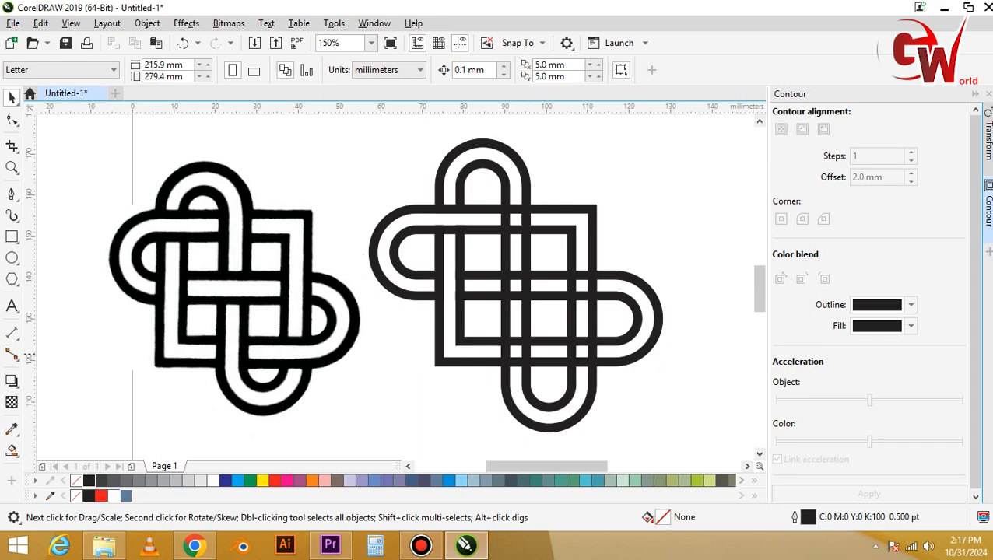
Draw a rectangle about 13.9 by 3 mm in the lower-right sideways arch's bottom channel, crossing the bottom upright arch's right leg.
key("F6")
left_click_drag(552, 346, 613, 357)
key("space")
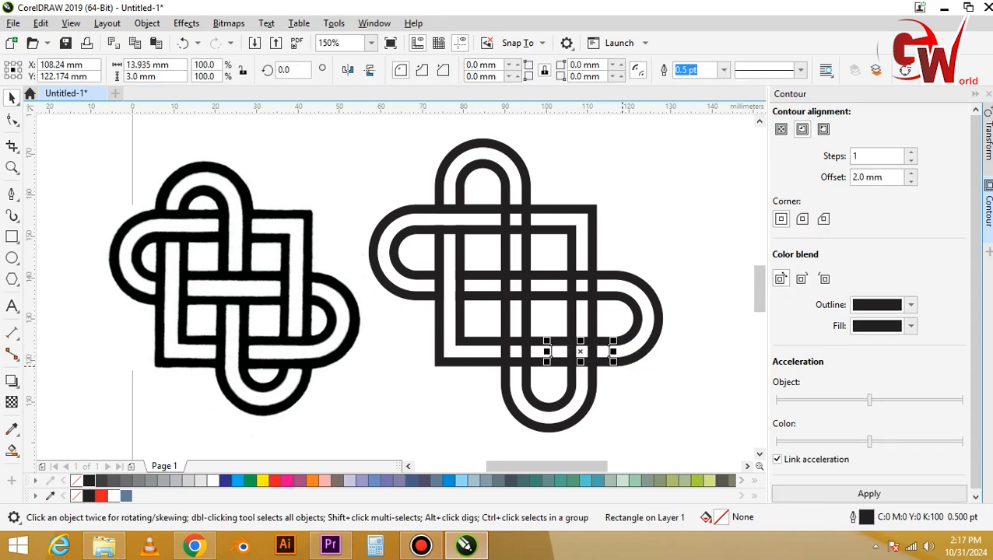
Trim the lower-right sideways arch's outer band and the square's outer band with the rectangle.
left_click(625, 364, "shift")
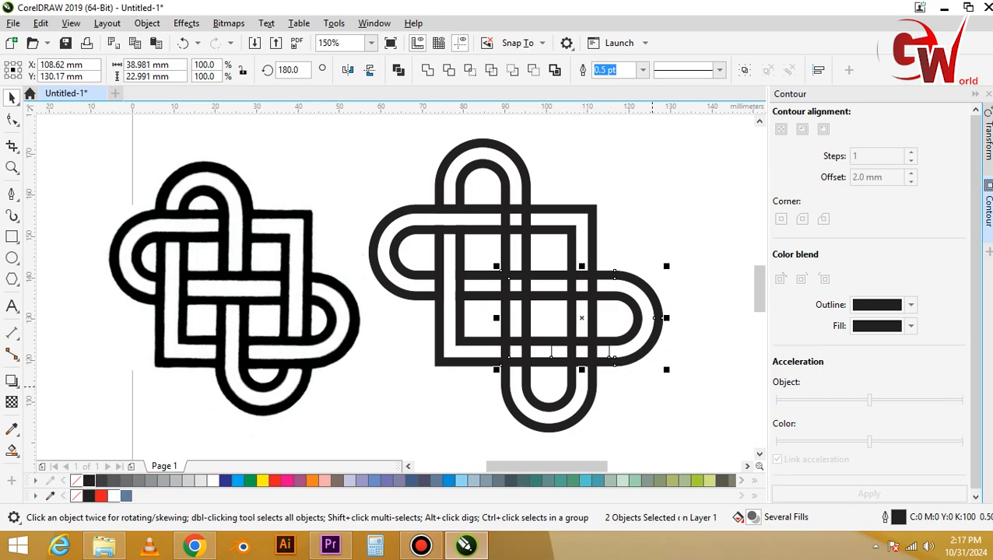
left_click(449, 70)
key("Escape")
left_click(601, 347)
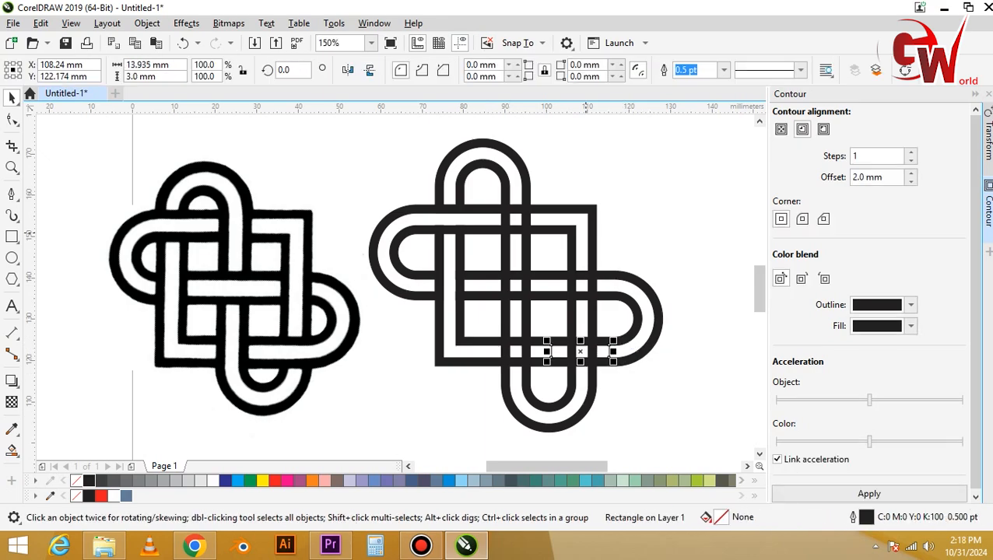
left_click(592, 238, "shift")
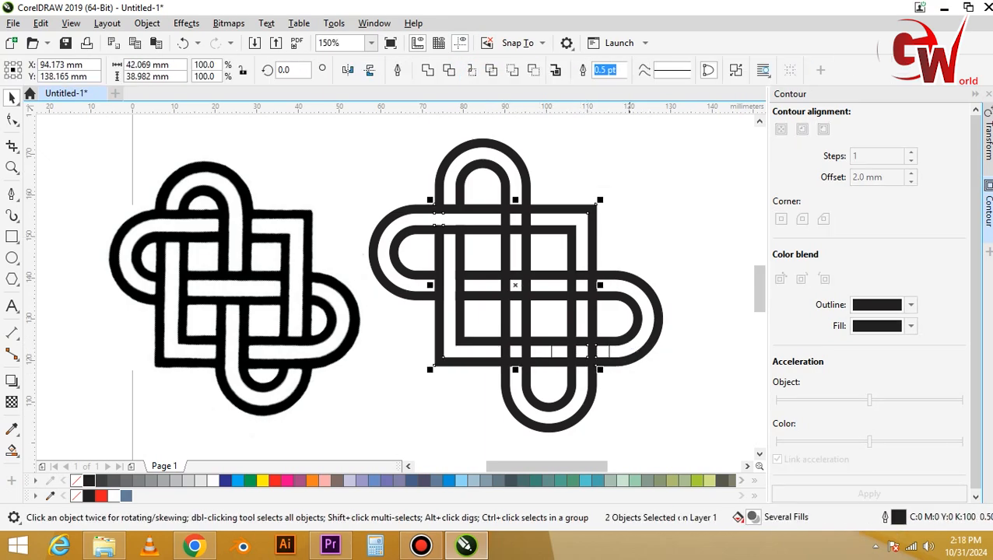
left_click(449, 70)
key("Escape")
left_click_drag(605, 346, 598, 388)
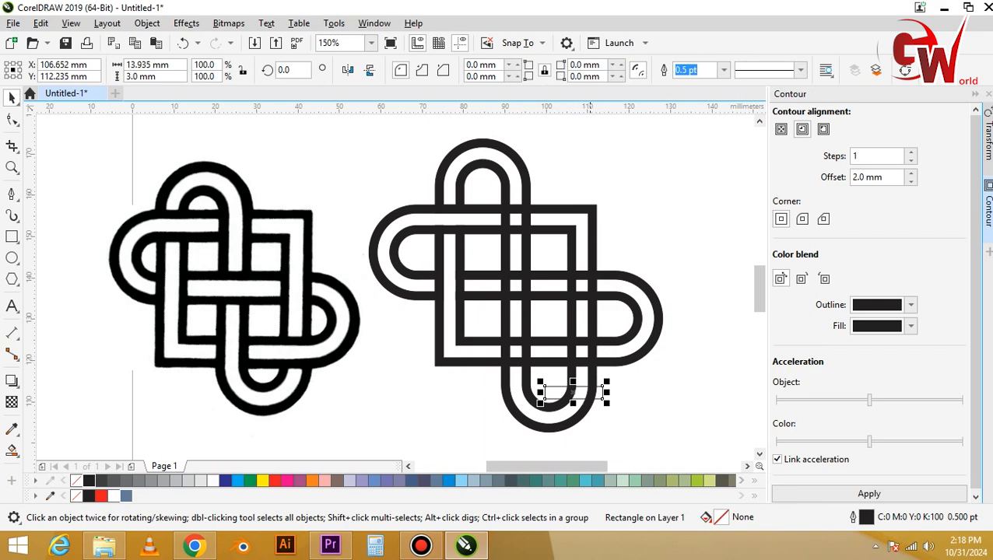
left_click_drag(592, 348, 601, 348)
key("ctrl+z")
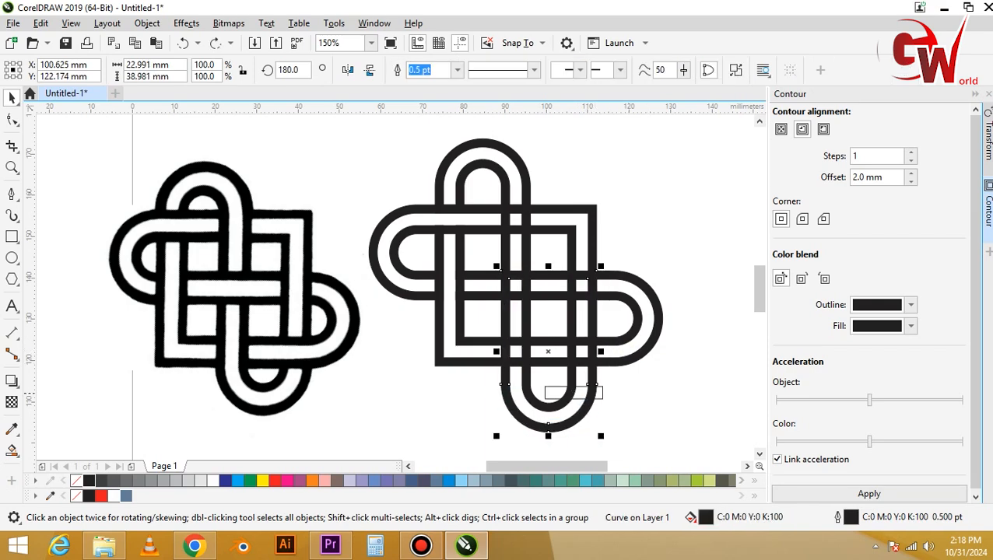
key("ctrl+z")
key("ctrl+z")
Trim the bottom upright arch's outer and inner bands with the rectangle at their right leg, and delete the rectangle.
left_click(449, 71)
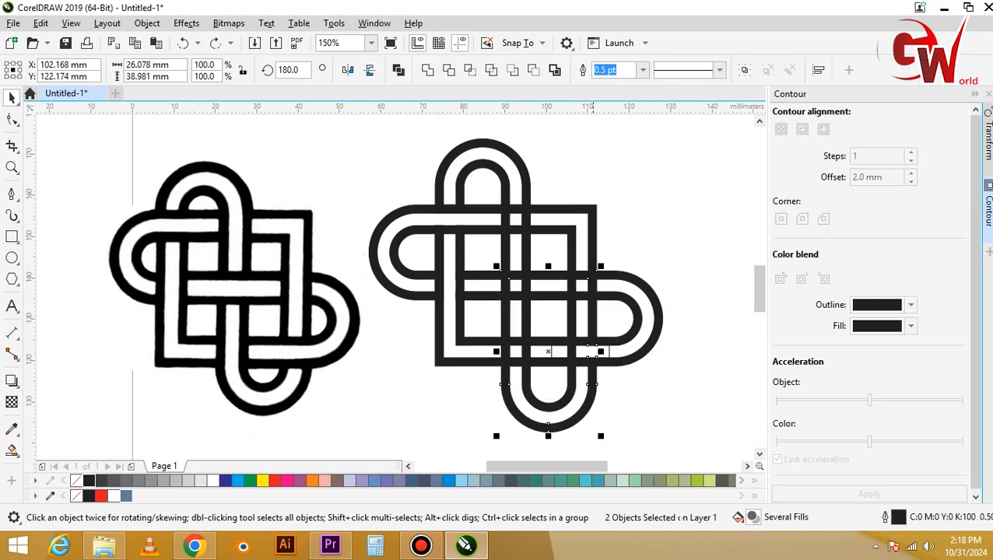
key("Escape")
left_click(550, 351)
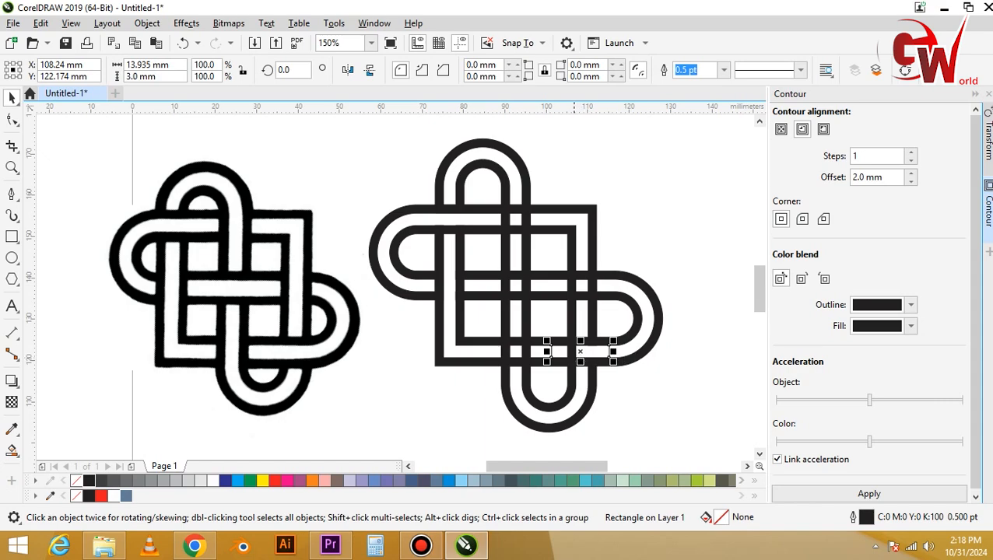
left_click(576, 352, "shift")
left_click(449, 70)
key("Escape")
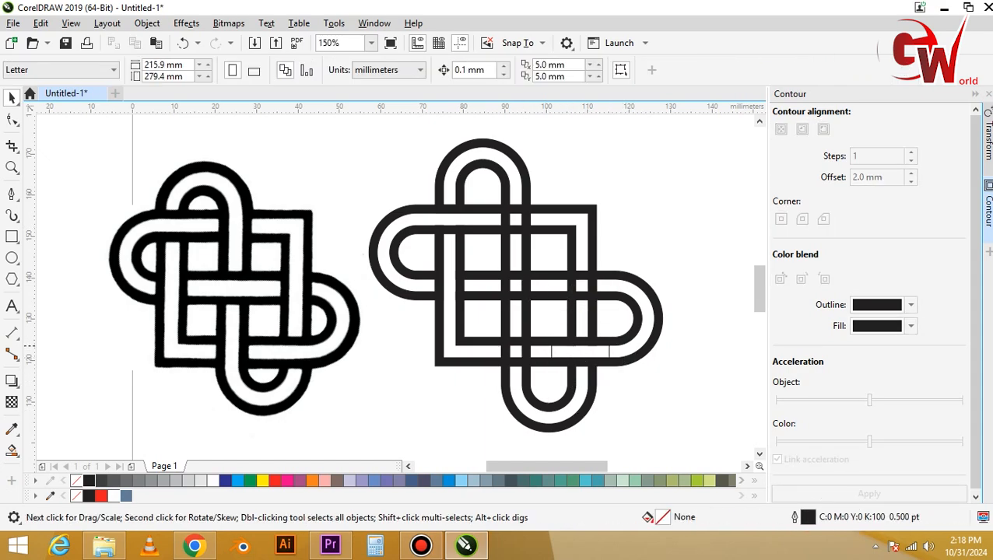
left_click(610, 352)
key("Delete")
Draw a rectangle about 3 by 15 mm in the bottom upright arch's left channel, crossing the square's bottom side.
key("F6")
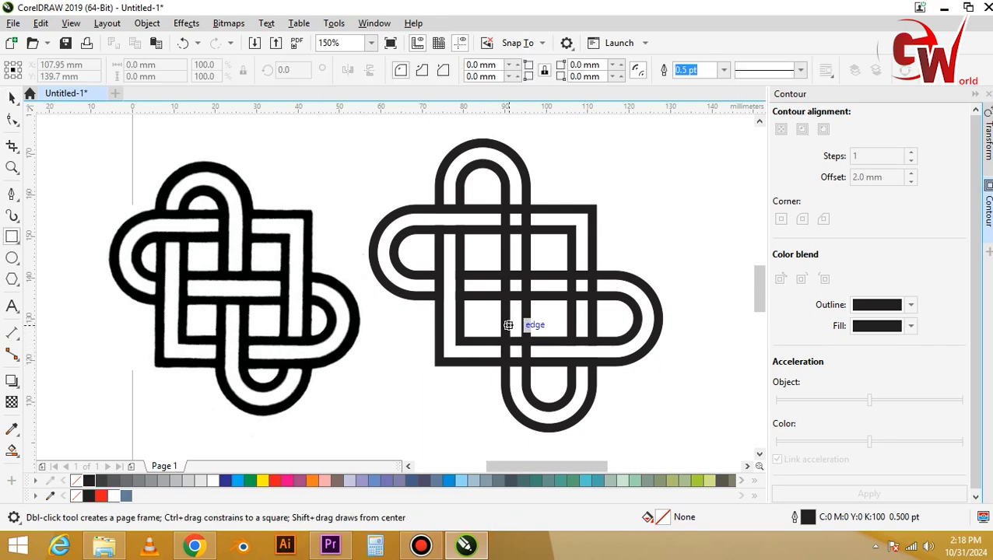
left_click_drag(504, 318, 526, 388)
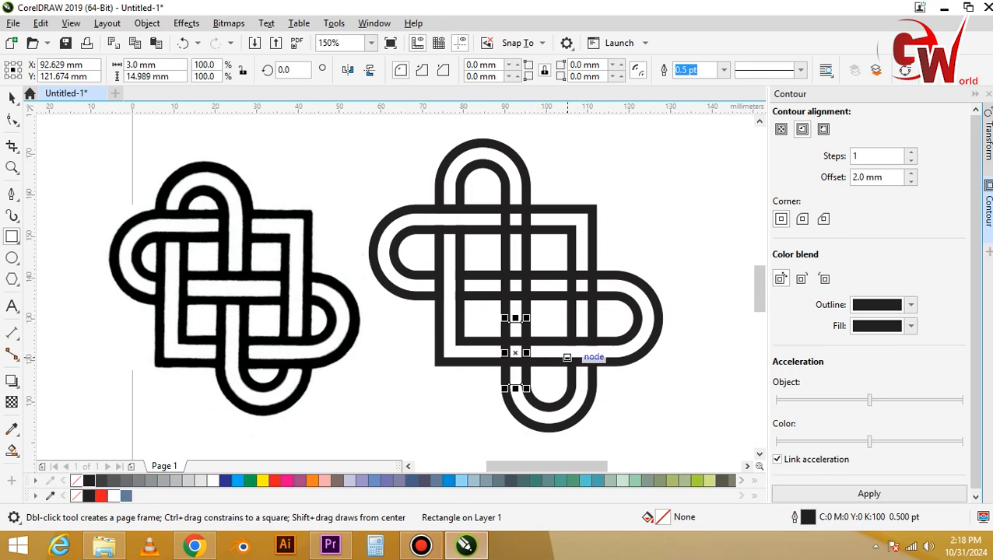
key("space")
Trim the lower-right sideways arch's inner band with the rectangle in the bottom upright arch's left channel.
left_click(549, 337, "shift")
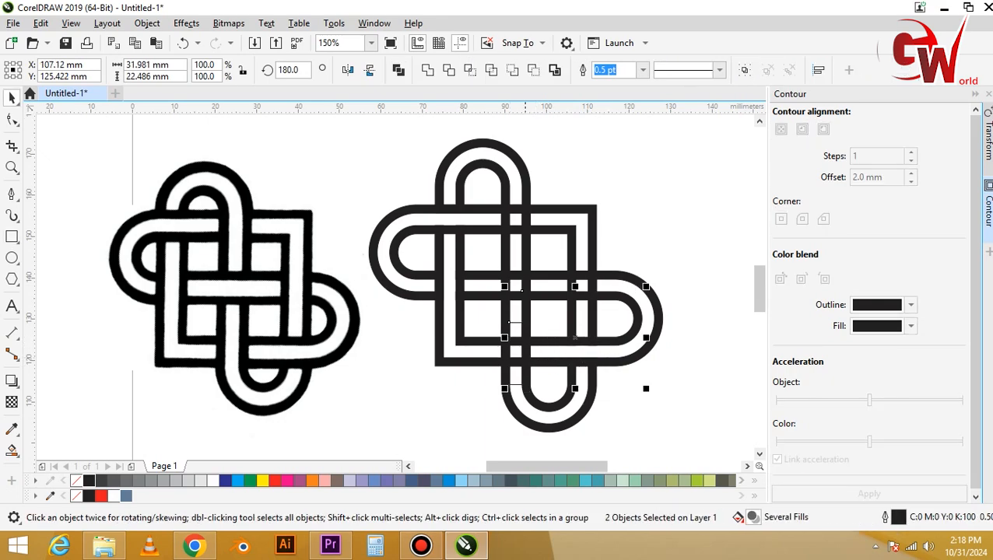
left_click(449, 70)
key("Escape")
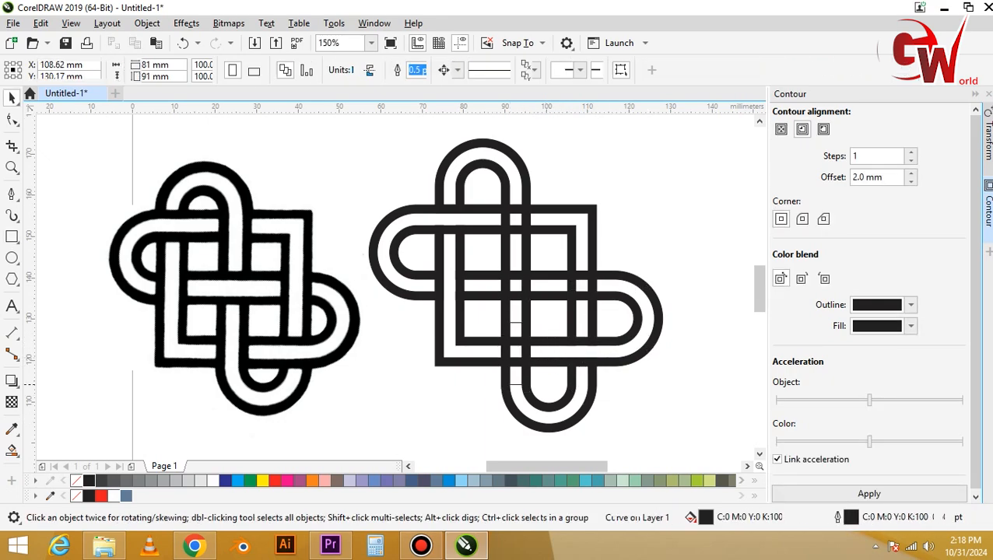
Trim the square's inner and outer bands with the rectangle where it crosses their bottom side.
left_click(513, 326)
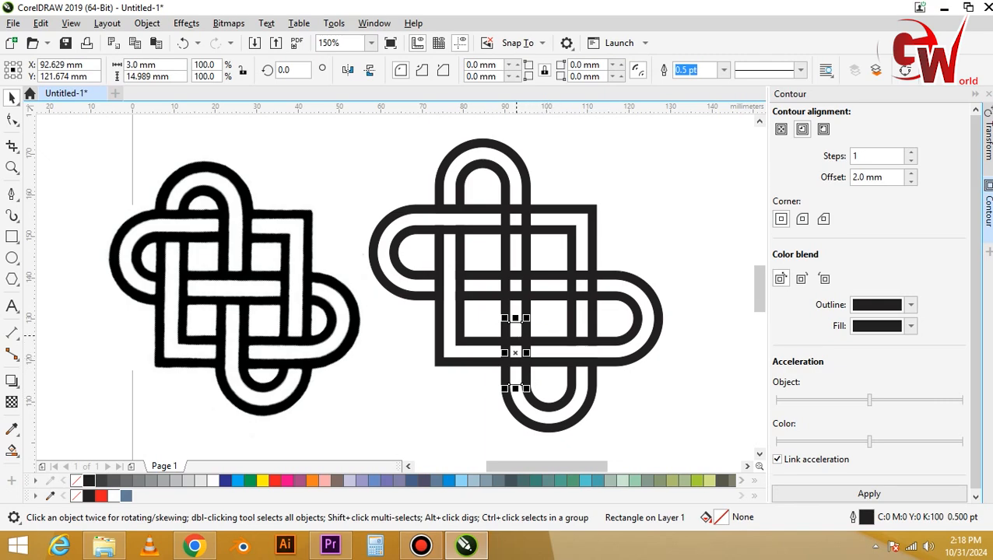
left_click(514, 340, "shift")
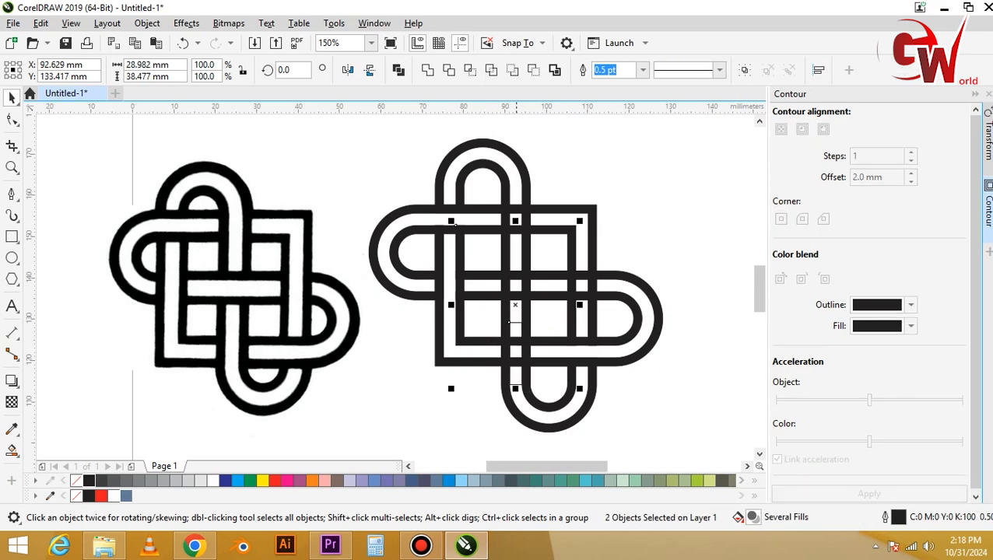
left_click(637, 405)
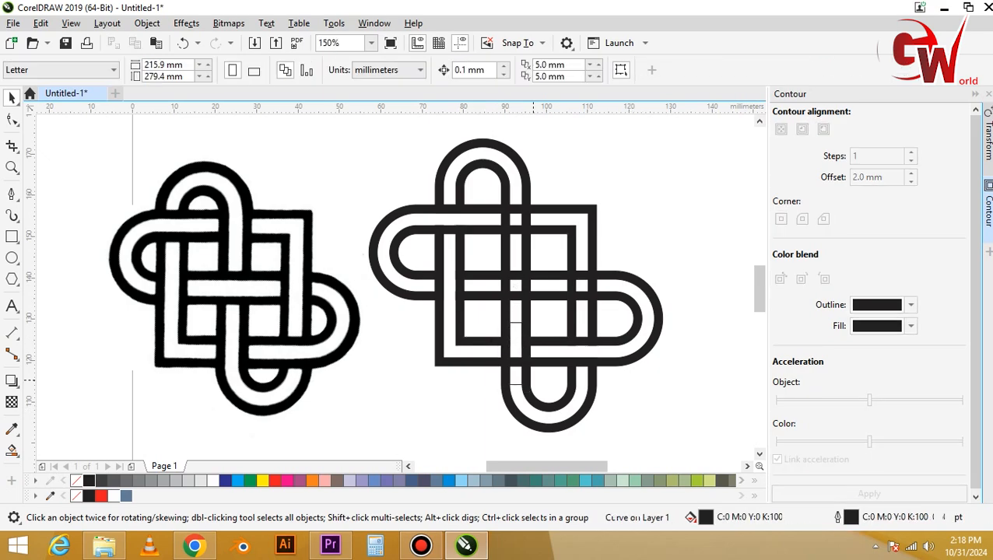
left_click(515, 384)
left_click(490, 362, "shift")
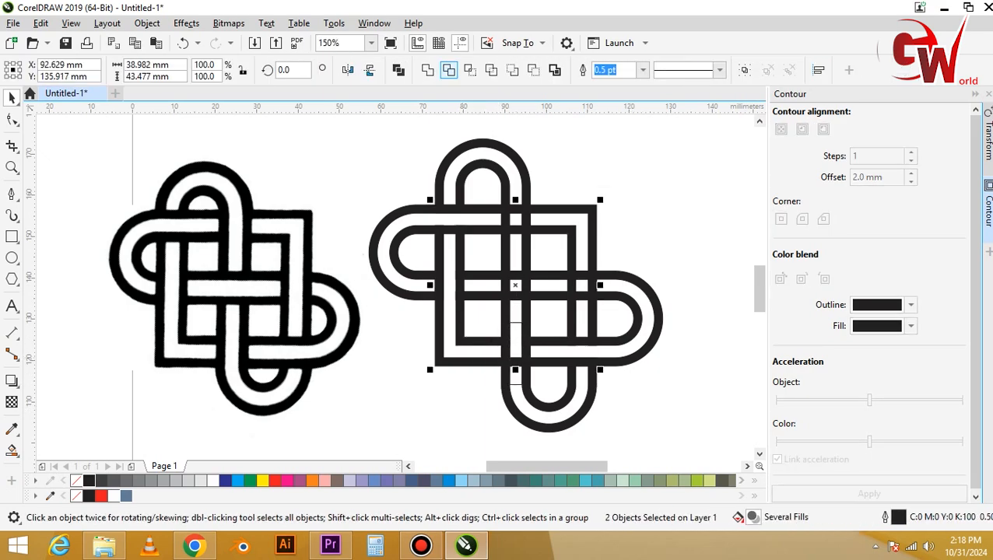
left_click(448, 70)
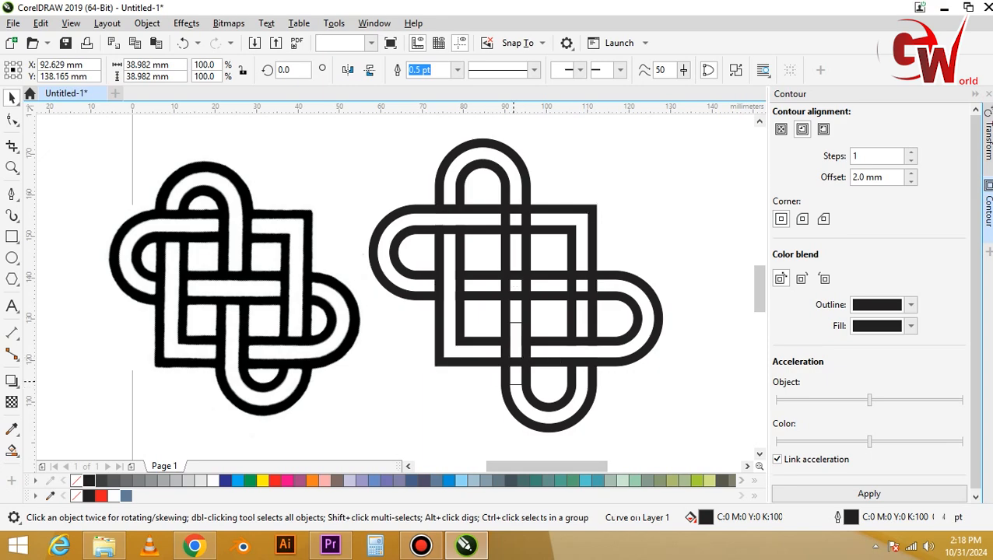
Trim the lower-right sideways arch's outer band with the rectangle where it crosses the bottom leg, and delete the rectangle.
left_click(513, 358)
left_click(515, 384)
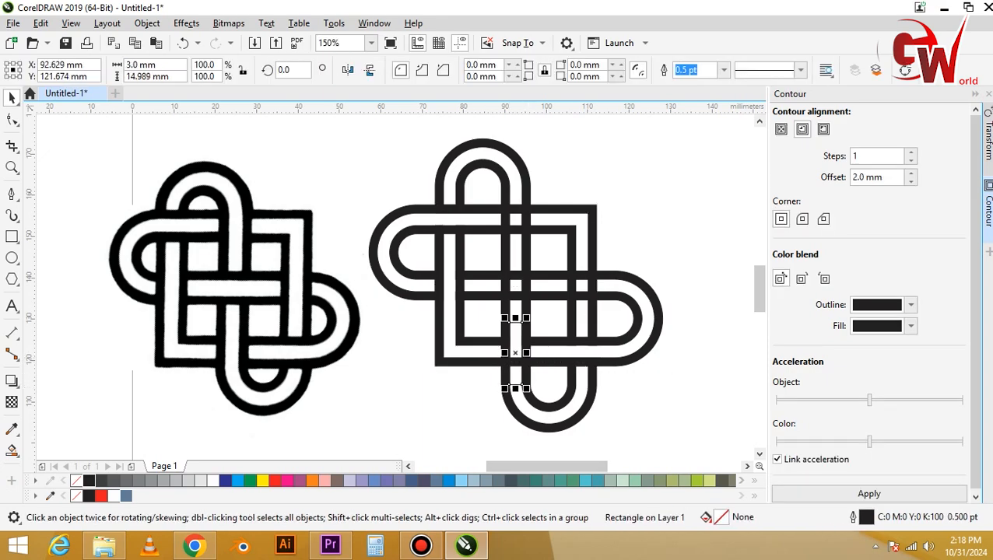
left_click(515, 362, "shift")
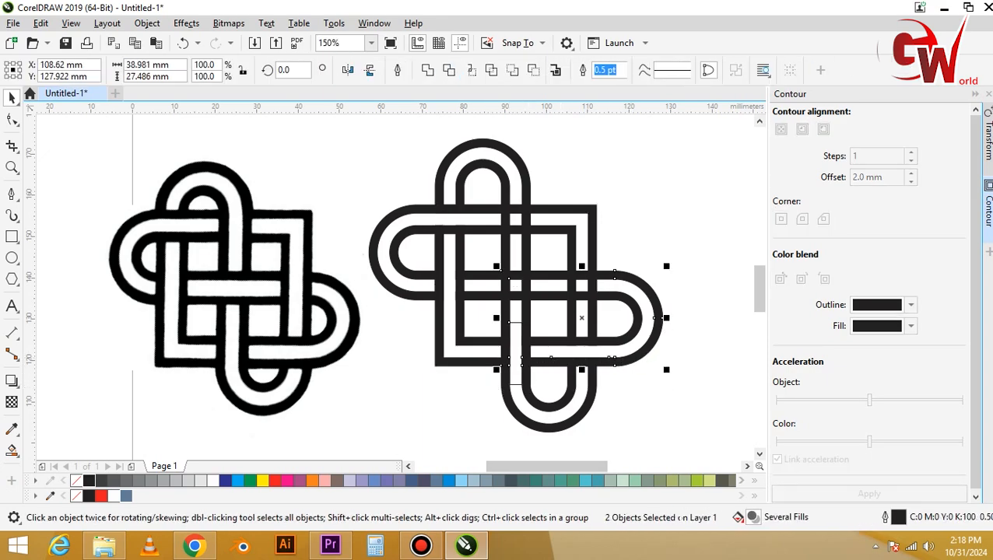
left_click(447, 70)
left_click(495, 330)
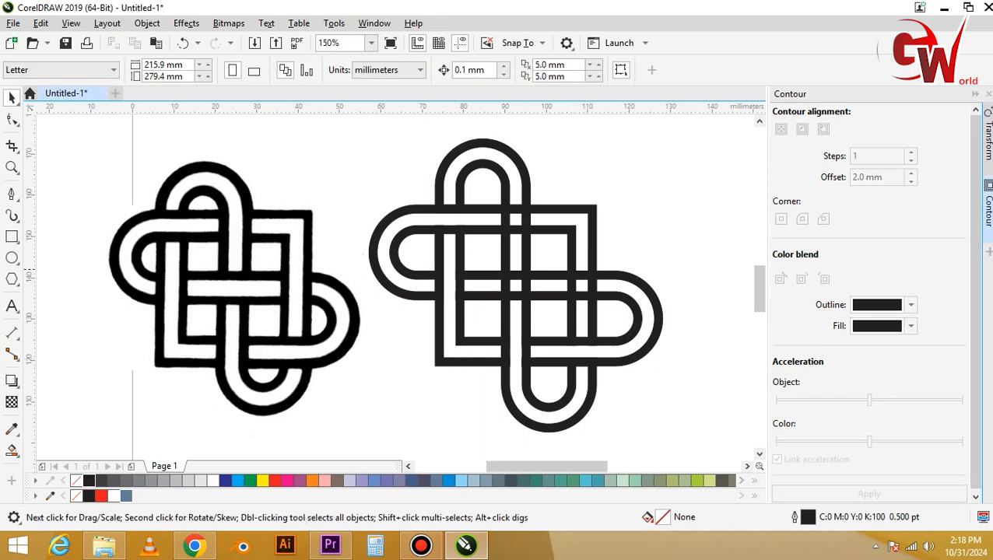
Draw a rectangle about 3 by 13.4 mm in the square's right channel and trim the lower-right sideways arch's outer band with it.
key("F6")
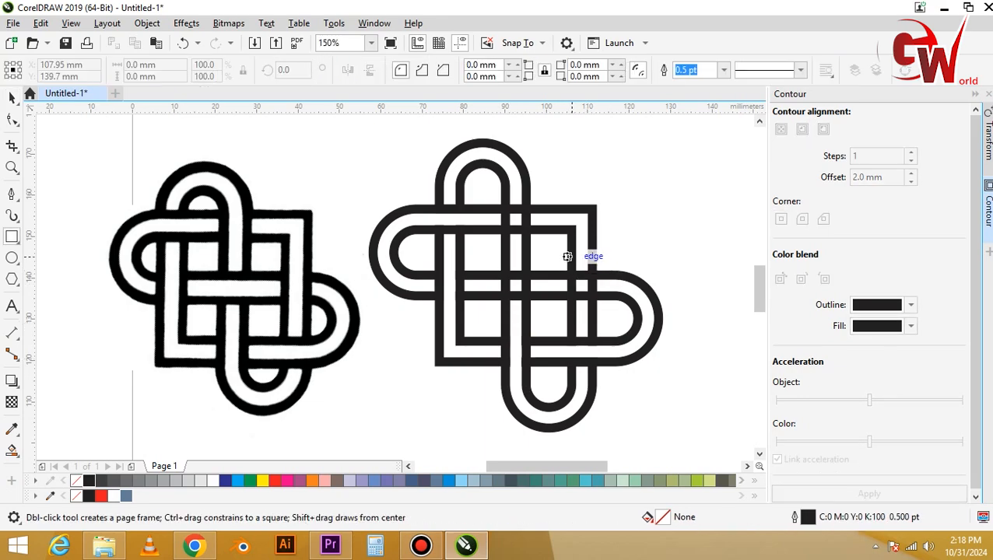
left_click_drag(579, 257, 597, 312)
key("space")
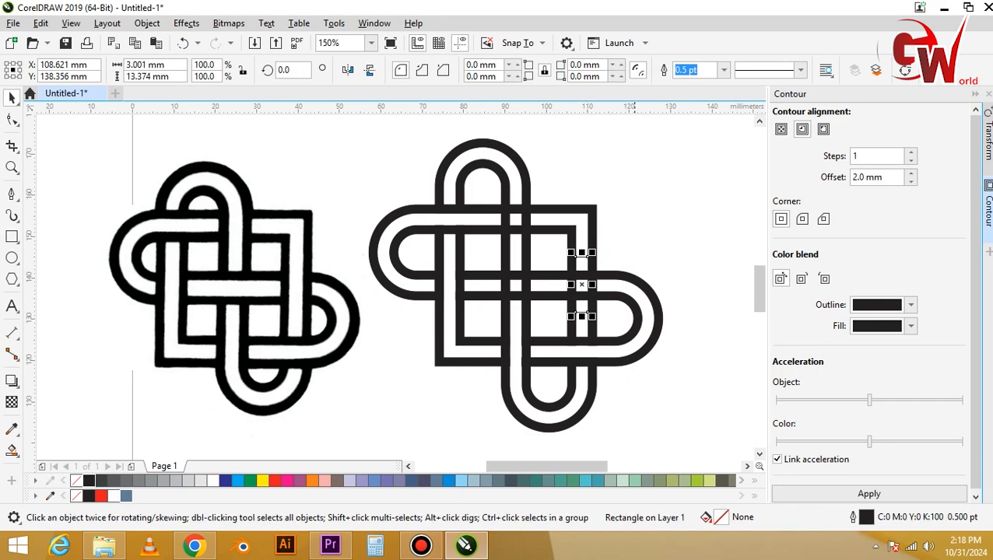
left_click(615, 297, "shift")
left_click(448, 70)
left_click(632, 187)
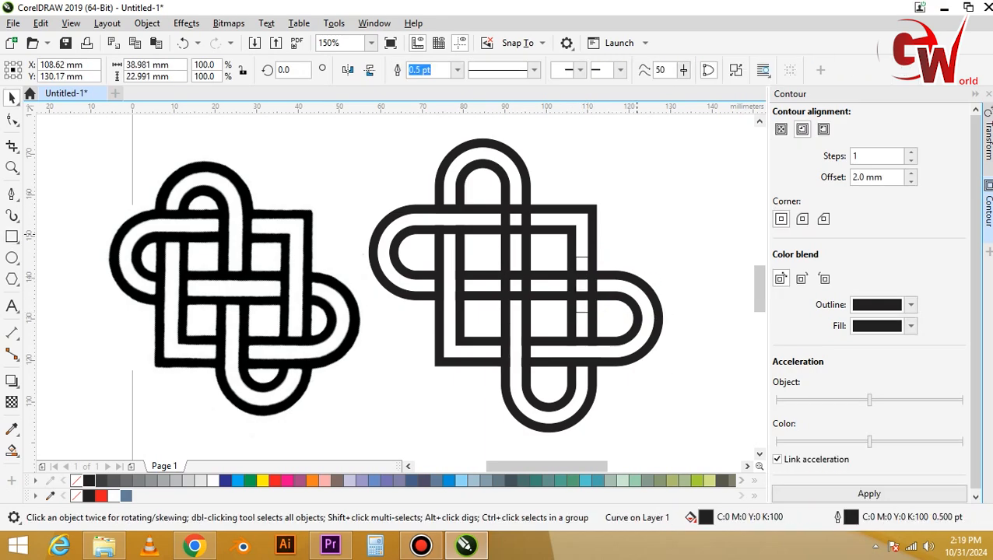
Trim the lower-right sideways arch's inner band with the rectangle in the square's right channel.
left_click(579, 258)
left_click(615, 296, "shift")
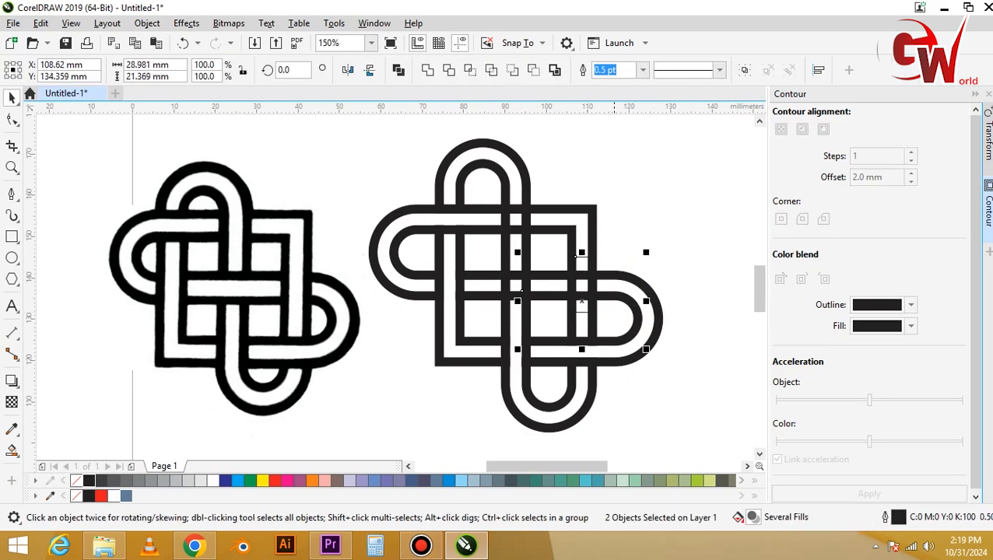
left_click(448, 70)
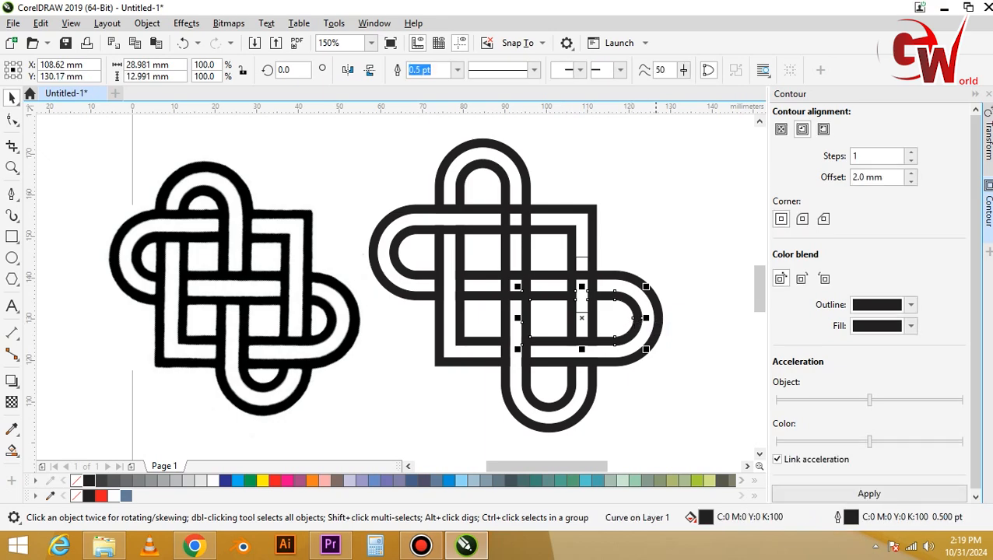
left_click(630, 252)
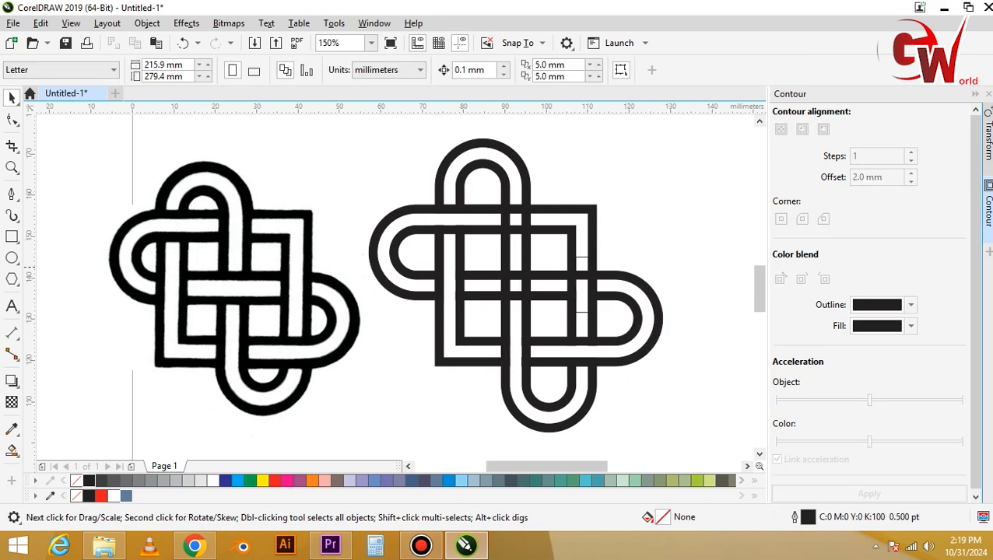
Trim the bottom upright arch's outer band with the rectangle in the square's right channel, and delete the rectangle.
left_click(588, 272)
left_click(588, 269)
left_click(587, 275)
left_click(582, 257)
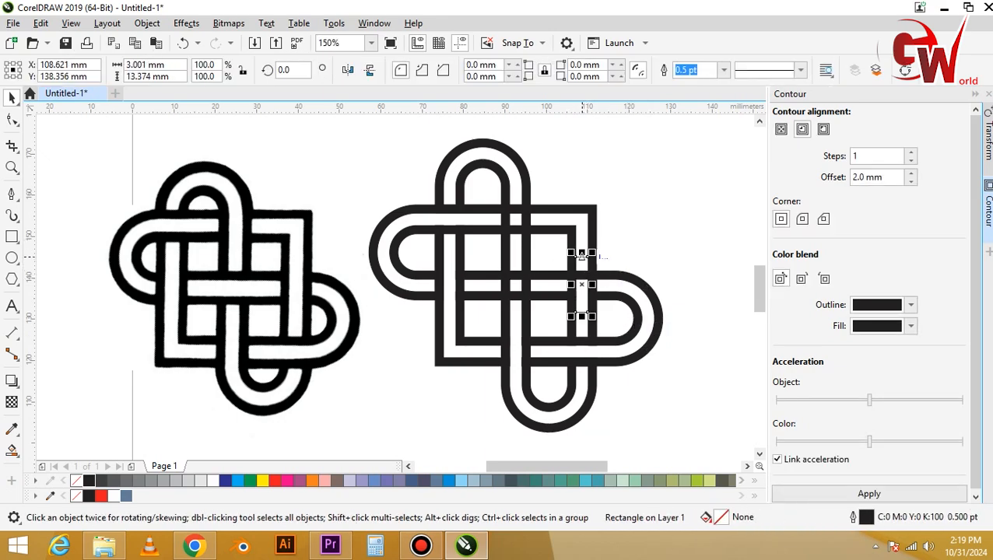
left_click(587, 384, "shift")
left_click(449, 70)
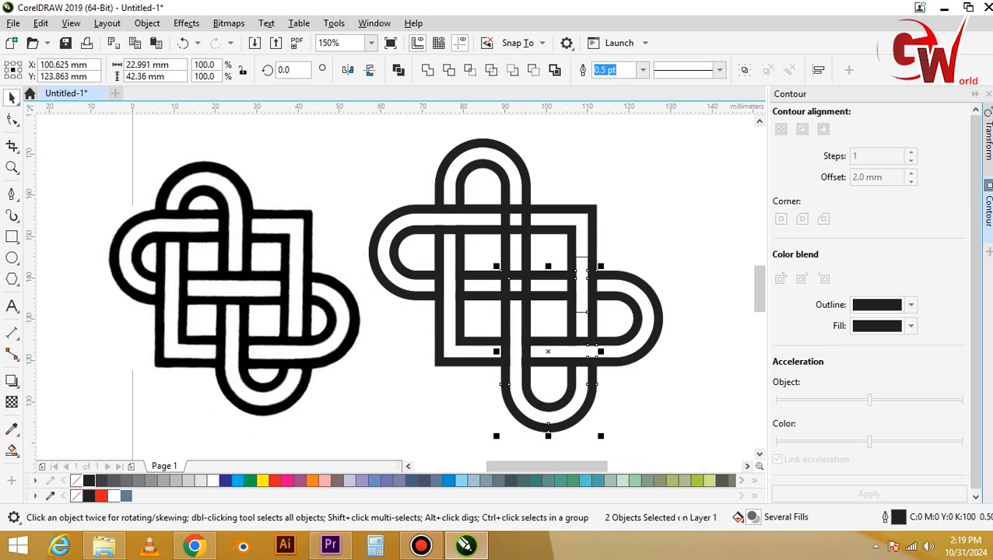
key("Escape")
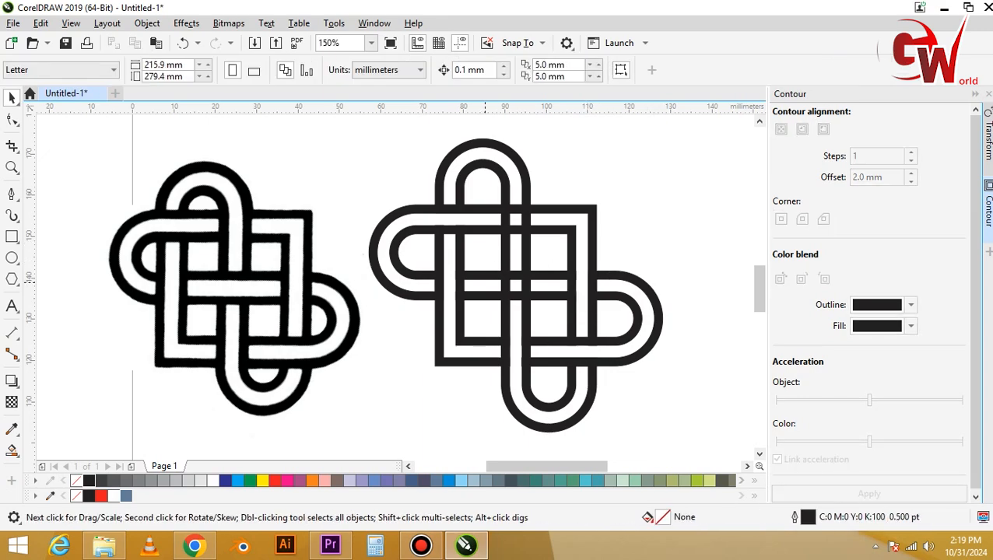
Draw a rectangle about 17.3 by 3 mm in the knot's central horizontal channel and trim the top upright arch's outer band with it.
key("F6")
left_click_drag(472, 275, 552, 296)
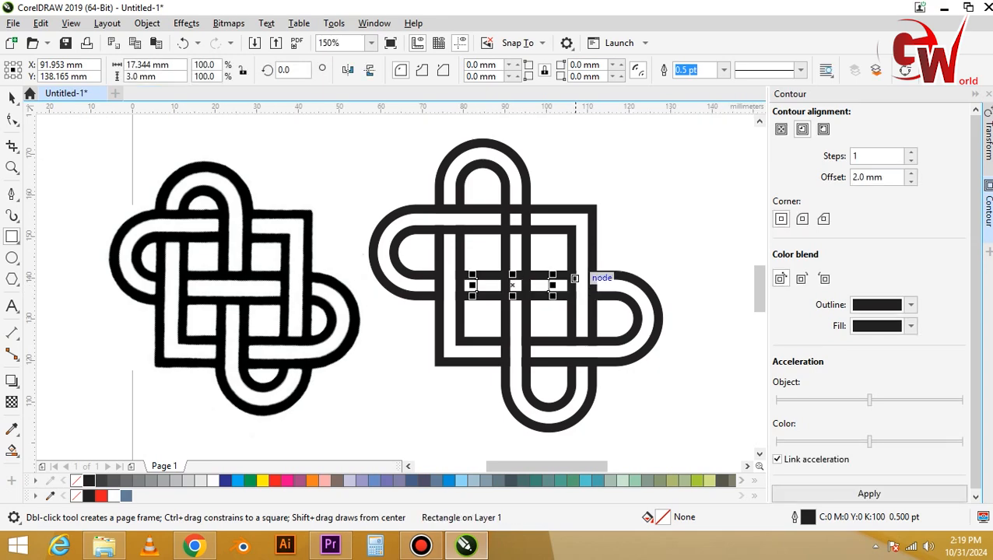
key("space")
left_click(522, 167, "shift")
left_click(469, 70)
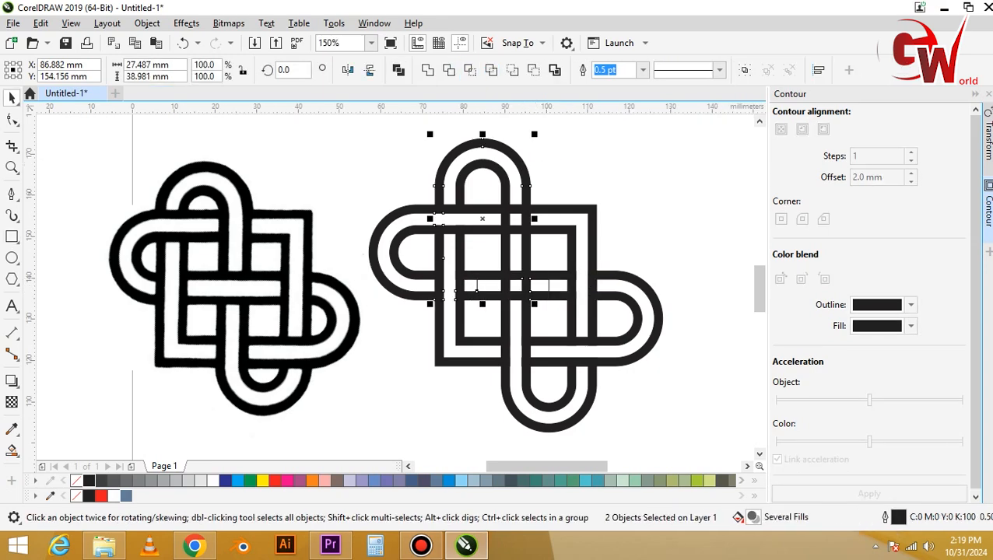
Trim the lower-right sideways arch's inner band with the rectangle in the central horizontal channel.
left_click(539, 292)
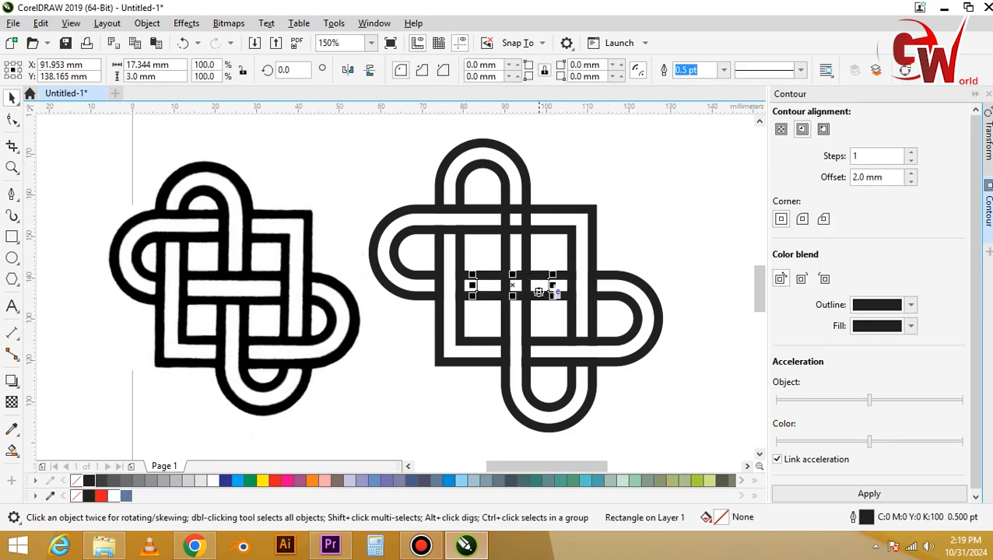
left_click(526, 320, "shift")
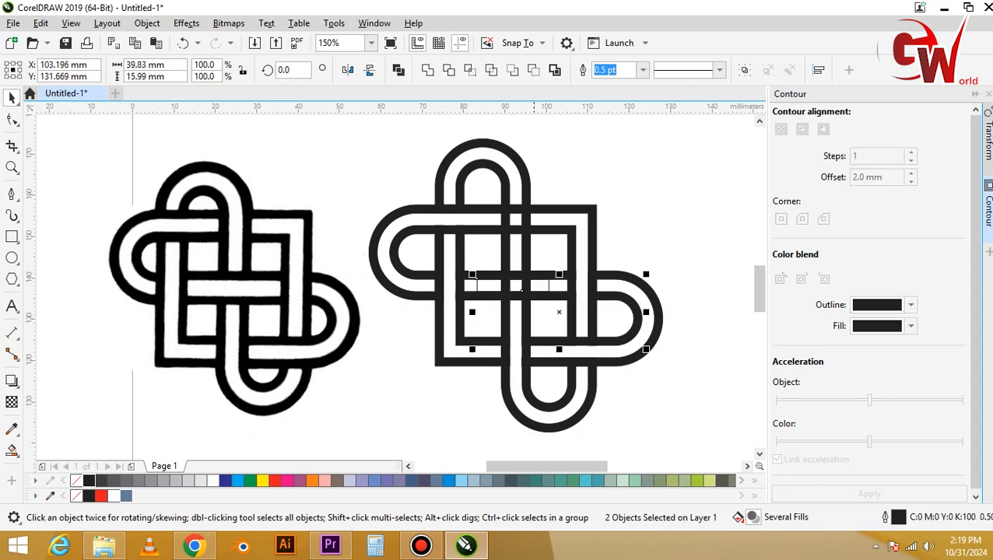
left_click(448, 70)
key("Escape")
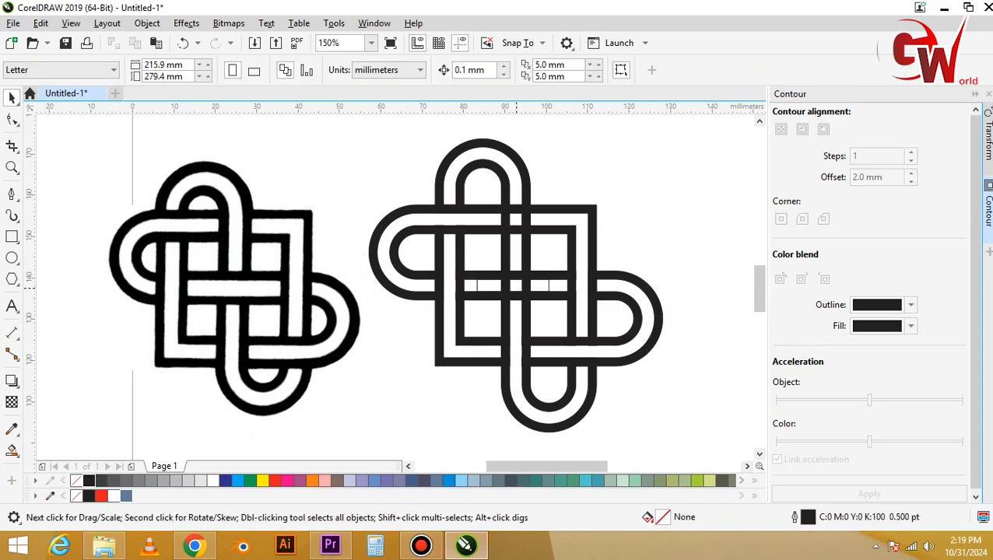
Trim the upper-left sideways arch's outer band with the rectangle in the central horizontal channel.
left_click(539, 288)
left_click(526, 288)
left_click(549, 287)
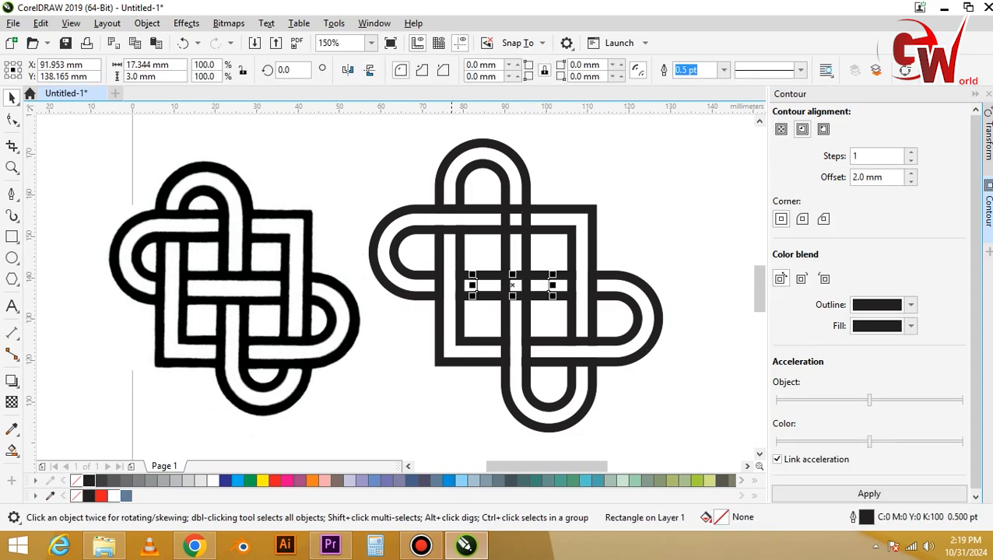
left_click(428, 296, "shift")
left_click(448, 70)
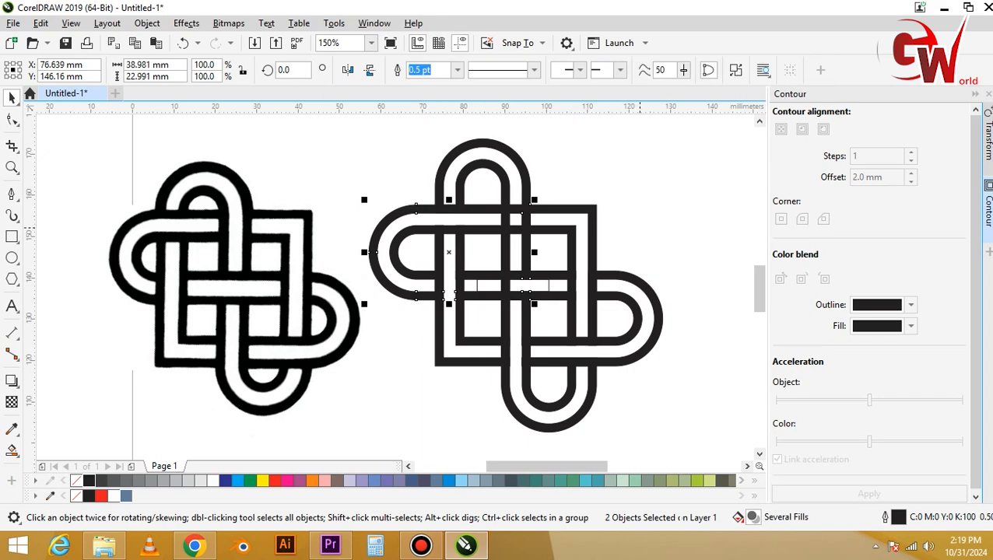
left_click(640, 228)
Trim the top upright arch's inner band with the rectangle in the central horizontal channel.
left_click(548, 287)
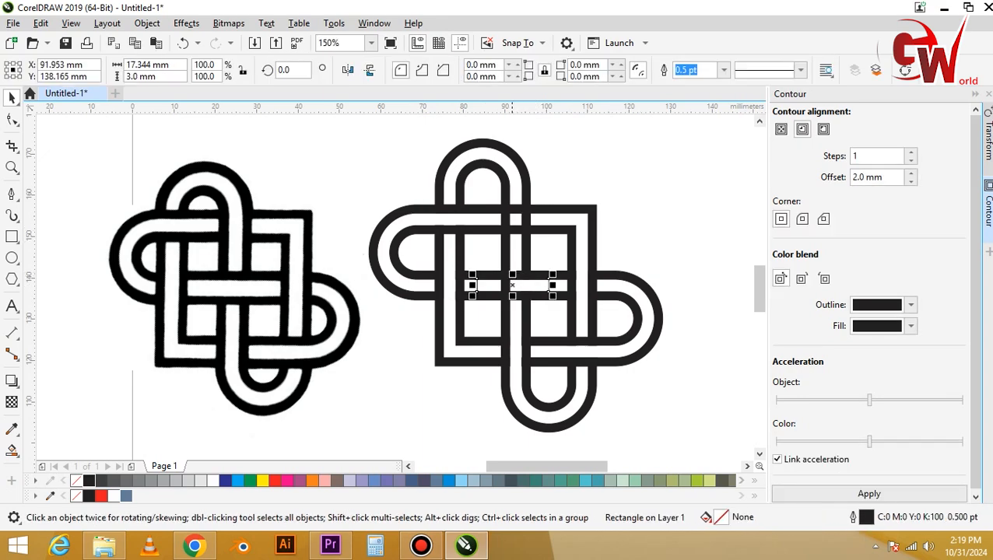
left_click(464, 282, "shift")
left_click(449, 70)
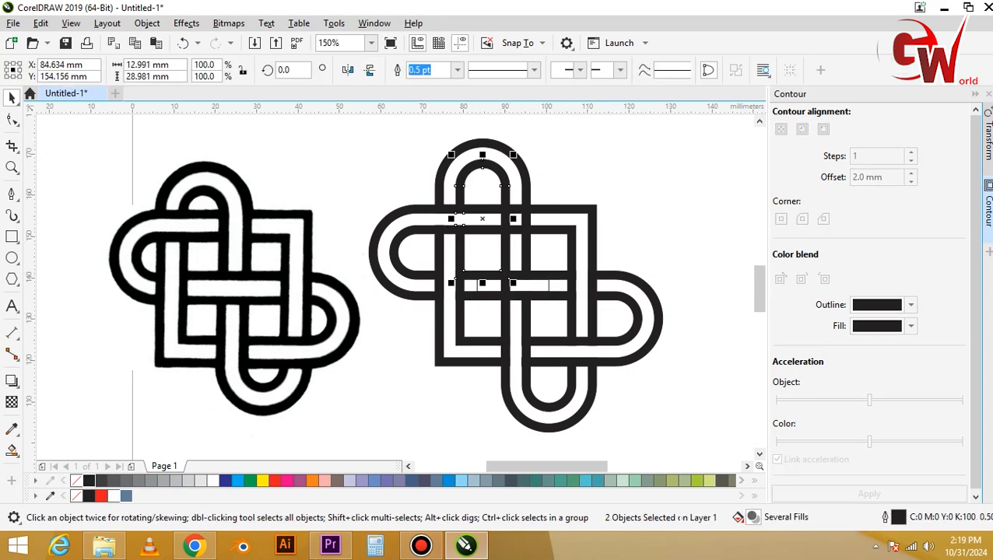
left_click(546, 175)
Trim the lower-right sideways arch's outer band with the rectangle in the central horizontal channel.
left_click(476, 285)
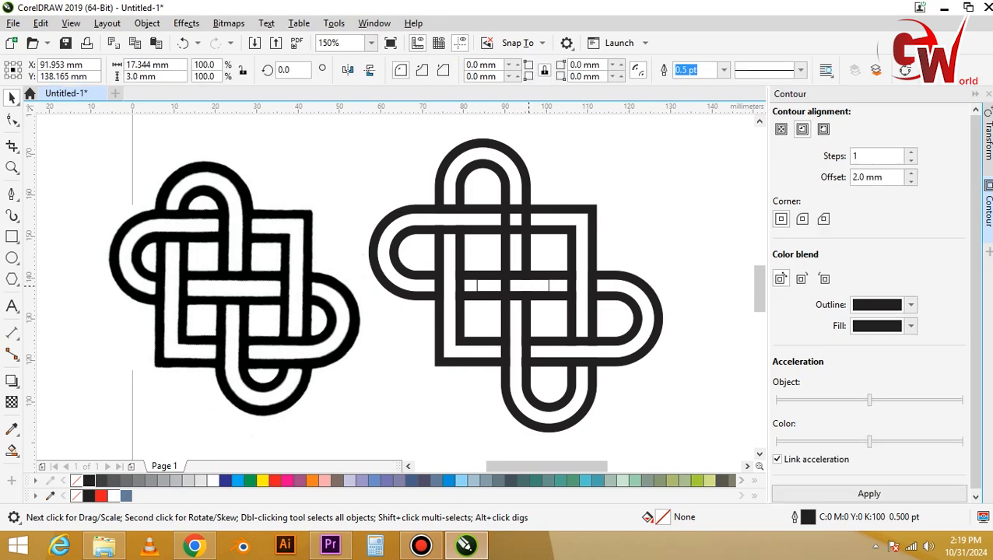
left_click(509, 309, "shift")
left_click(509, 311, "shift")
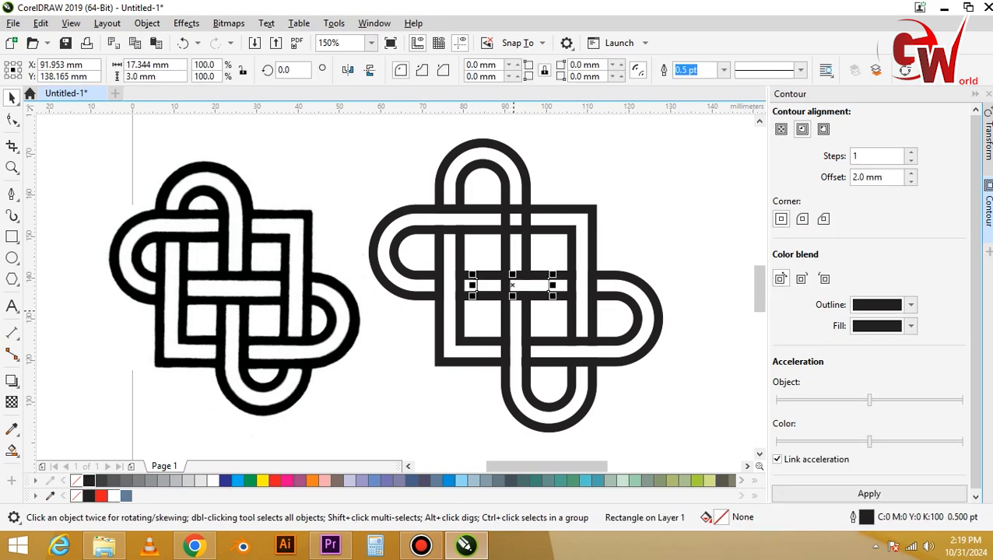
left_click(506, 286)
left_click(476, 286)
left_click(623, 275, "shift")
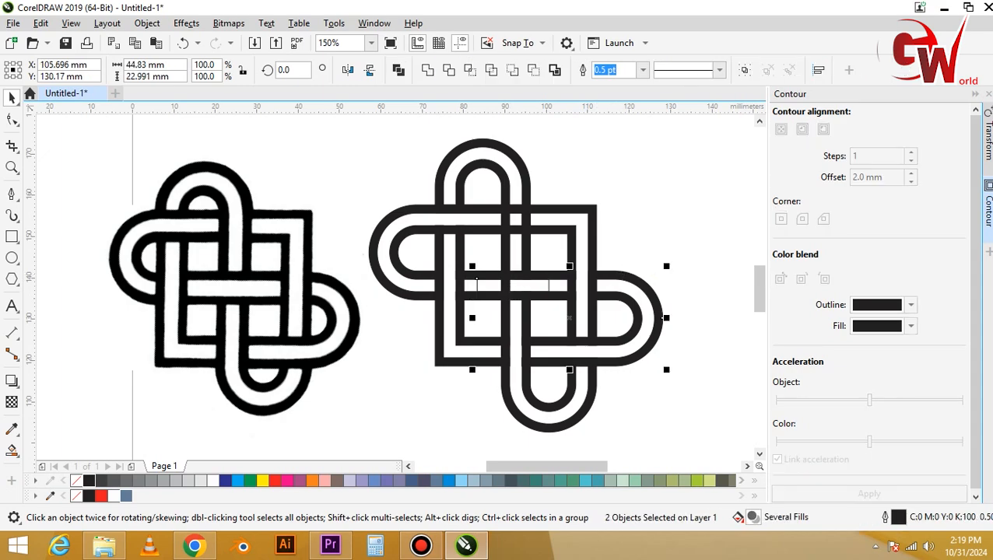
left_click(470, 70)
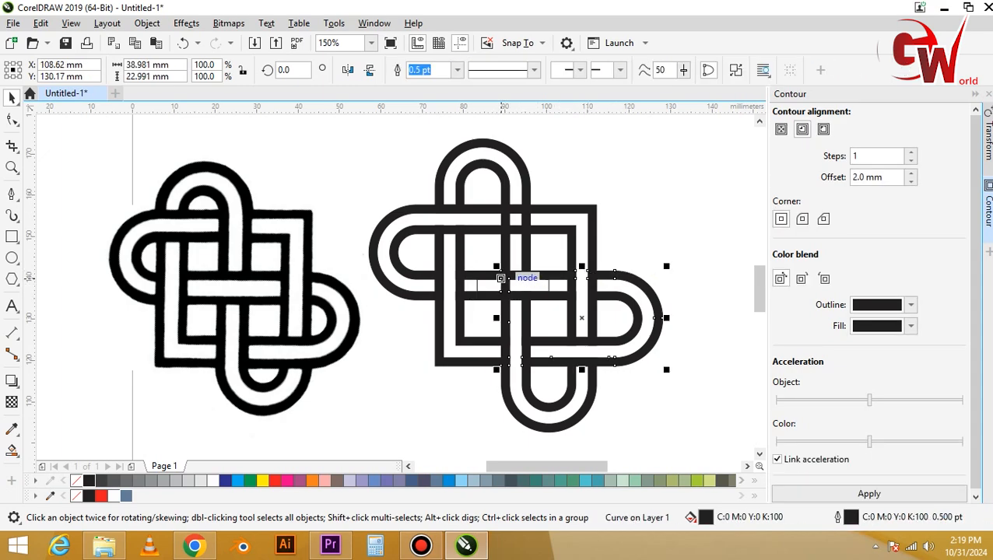
Trim the bottom upright arch's outer band with the central horizontal rectangle, and delete the rectangle.
left_click(499, 287)
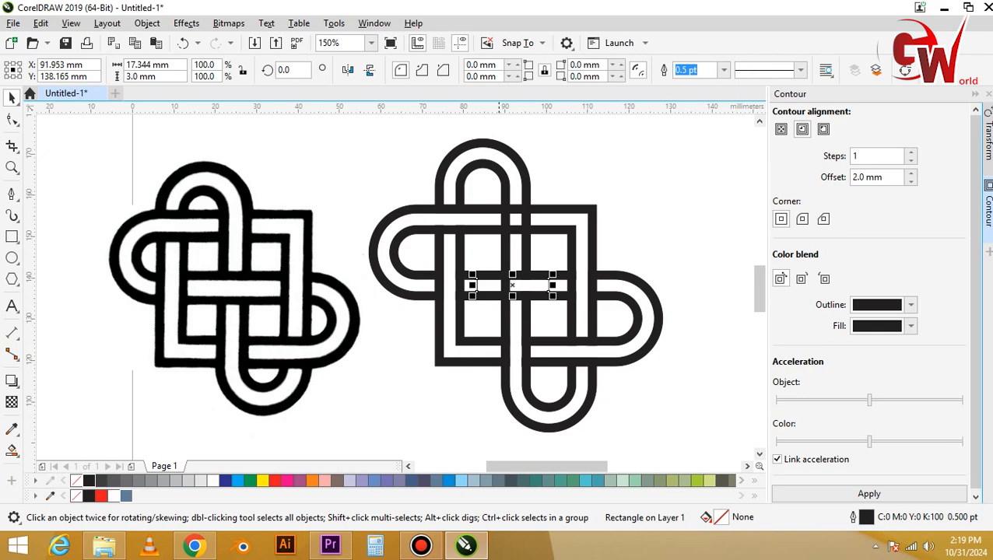
left_click(514, 393, "shift")
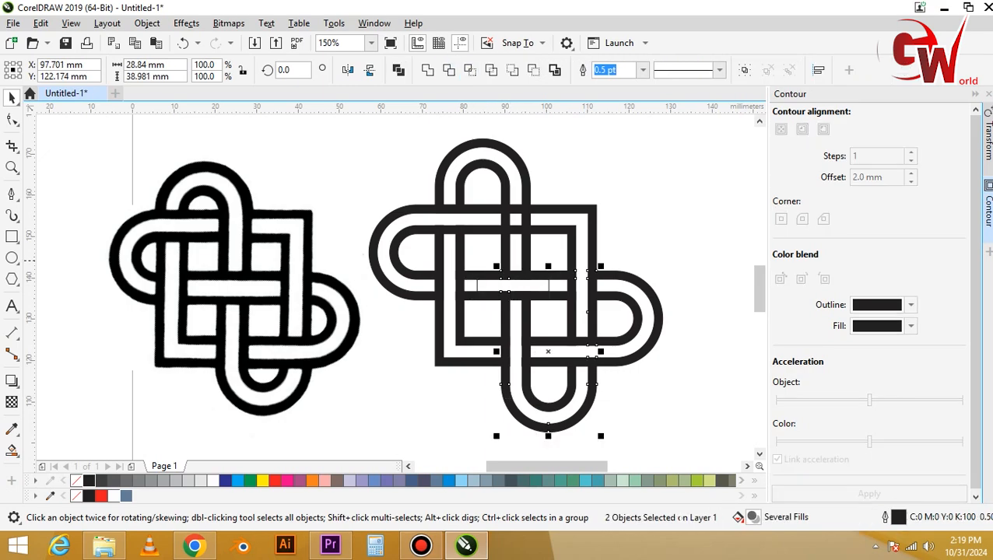
left_click(483, 260)
left_click_drag(512, 281, 512, 287)
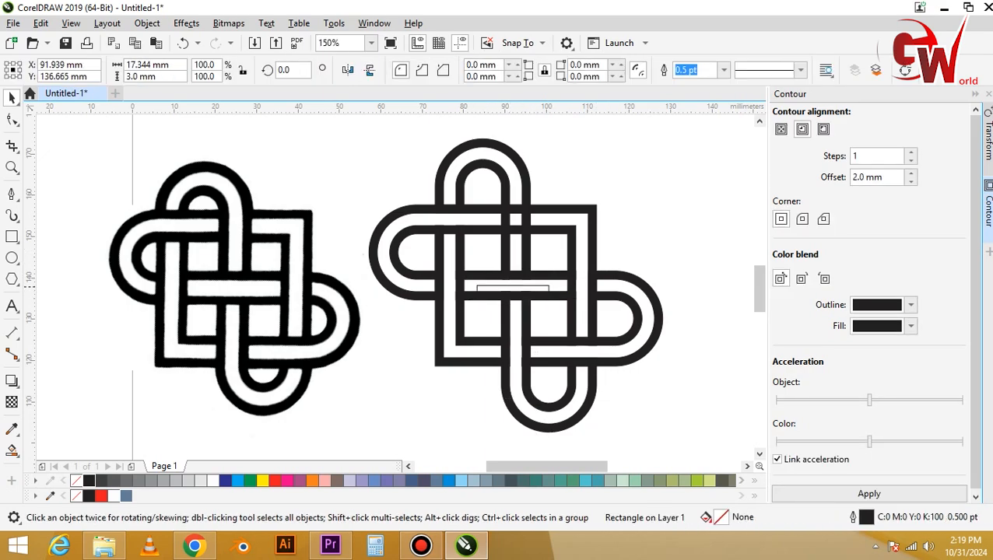
key("Delete")
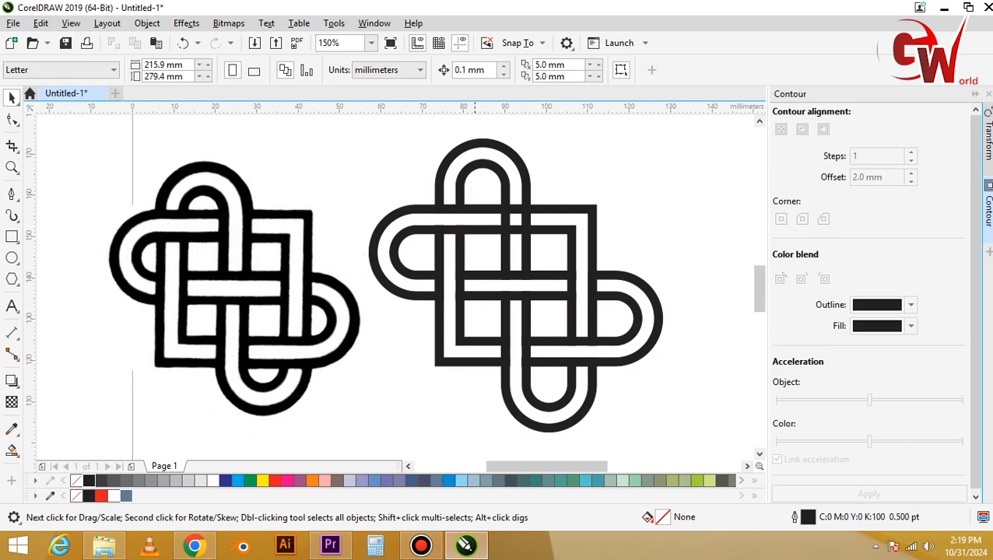
Draw a rectangle about 3.1 by 18.5 mm in the top upright arch's right channel and trim the square's outer band with it.
left_click_drag(459, 194, 664, 401)
key("F6")
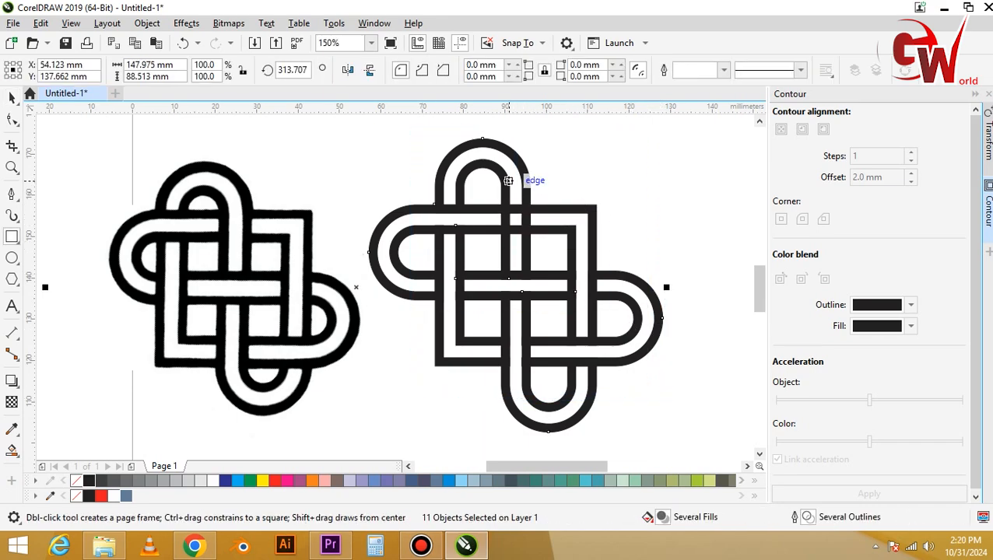
left_click_drag(510, 185, 522, 258)
key("space")
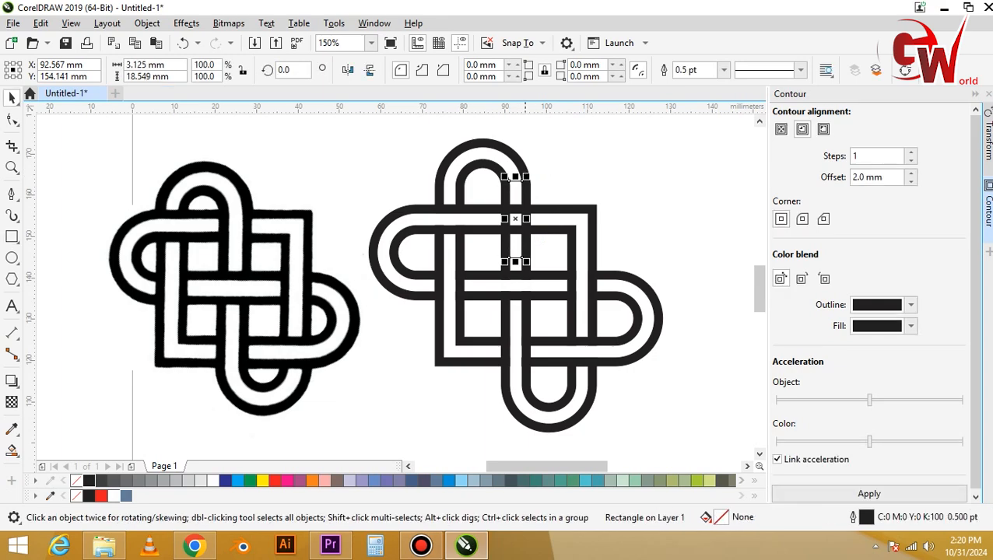
left_click(543, 205, "shift")
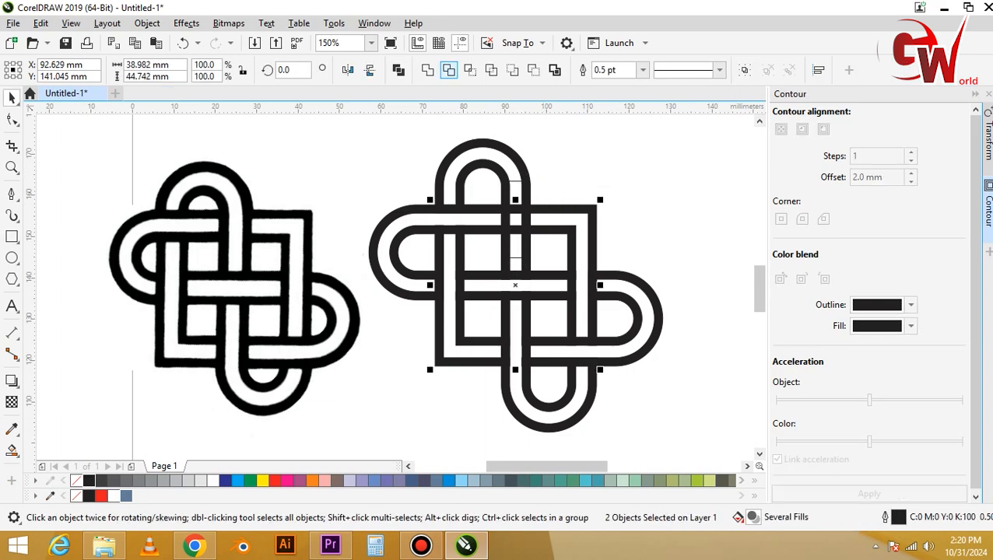
left_click(448, 70)
key("Escape")
Trim the upper-left sideways arch's outer band with the rectangle in the top upright arch's right channel.
left_click(522, 211)
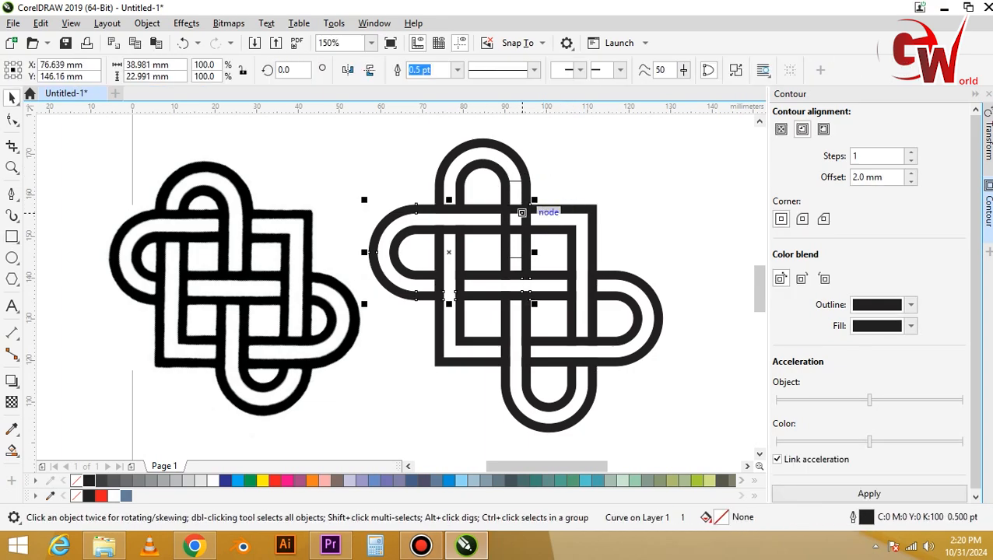
left_click(509, 242)
left_click(499, 230, "shift")
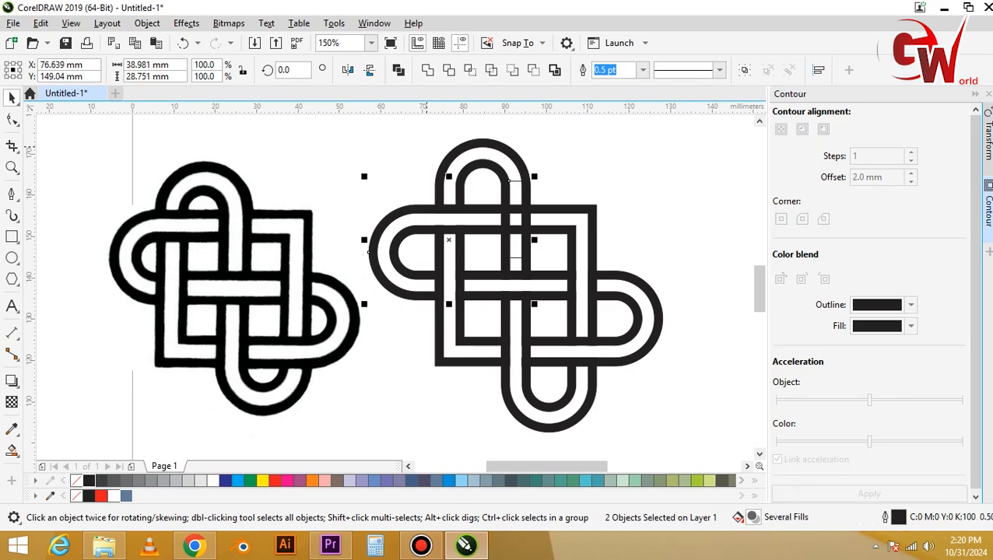
left_click(427, 70)
key("Escape")
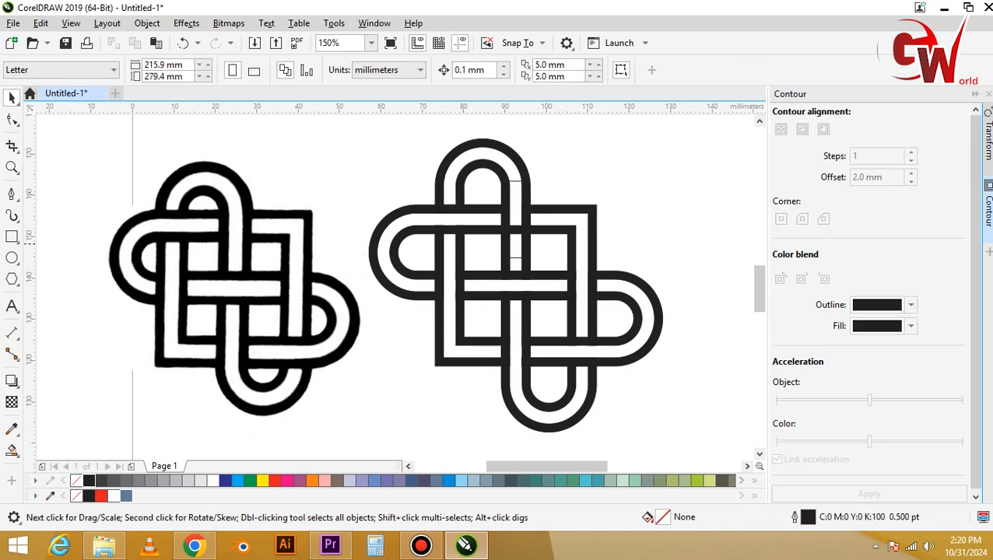
Trim the square's inner band with the rectangle where it crosses the top side, and delete the rectangle.
left_click(523, 230)
left_click(521, 246)
left_click(550, 230, "shift")
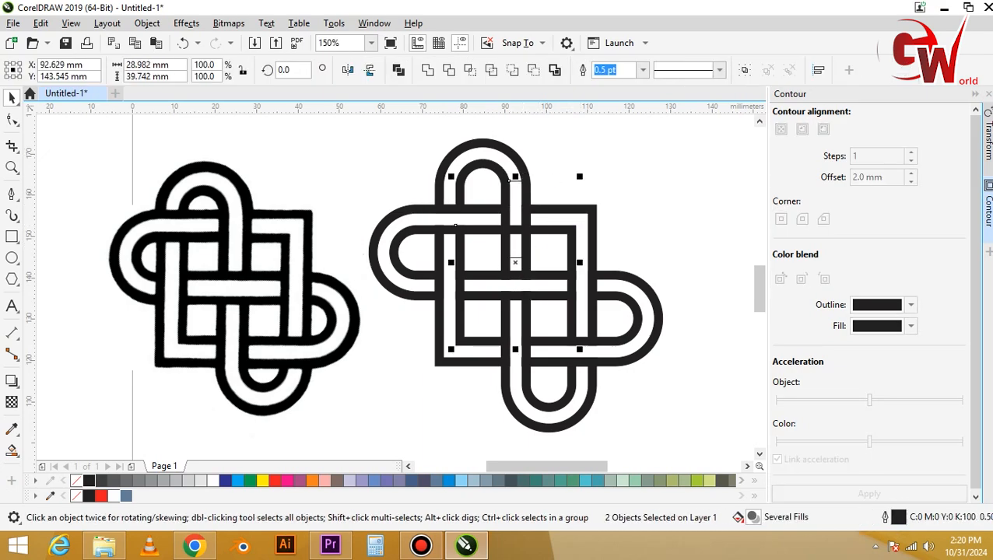
left_click(427, 70)
key("Escape")
left_click(521, 182)
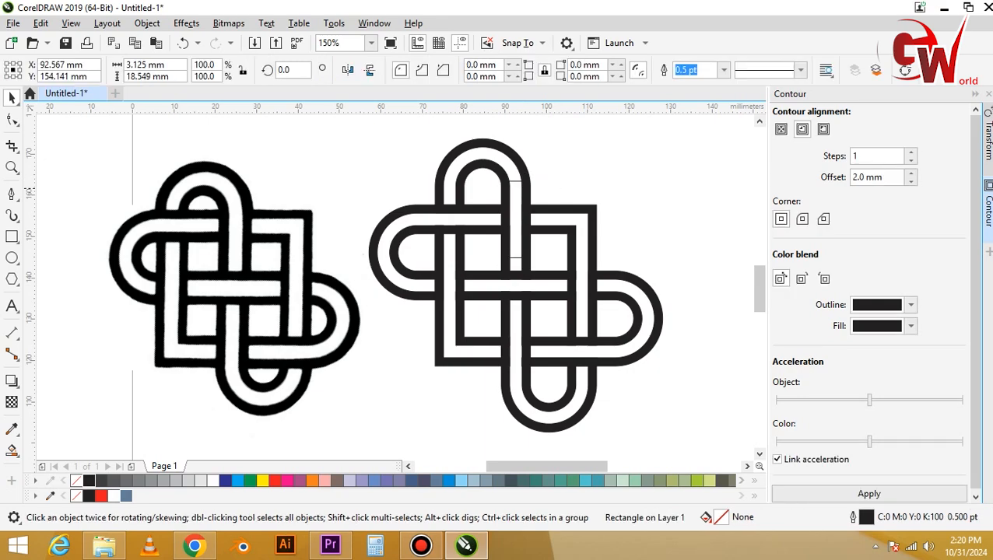
key("Delete")
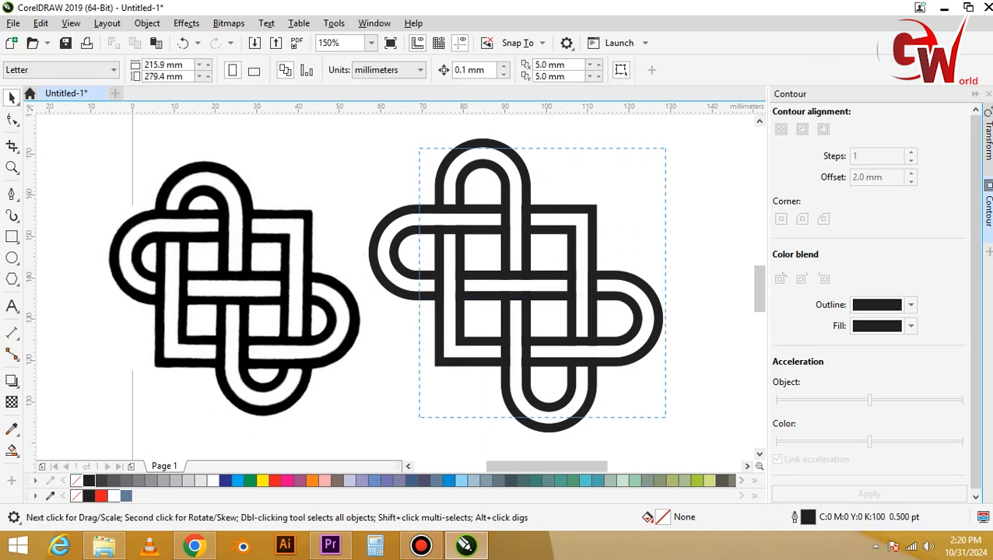
Remove the outline from all the knot's bands and delete the reference bitmap.
left_click_drag(419, 148, 666, 418)
right_click(76, 480)
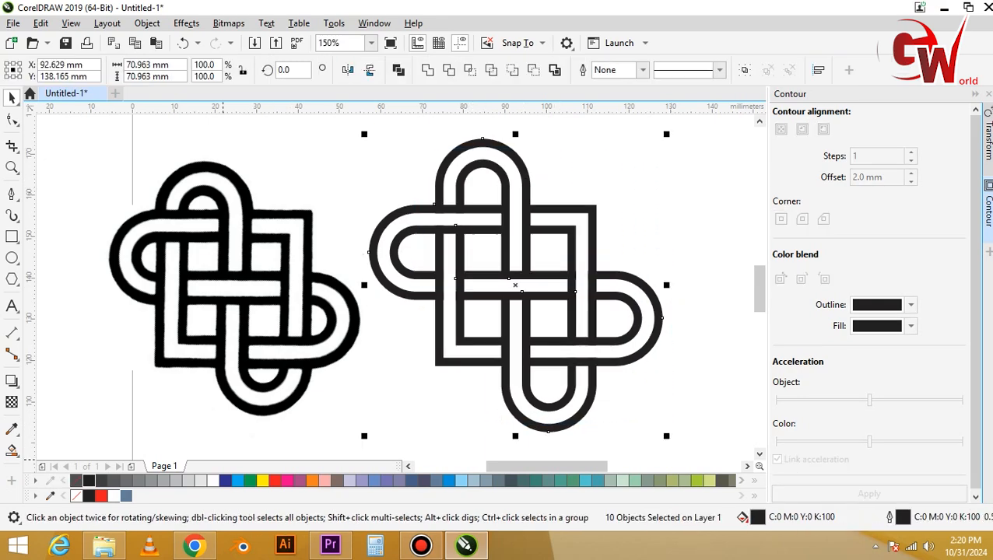
key("Escape")
left_click(327, 317)
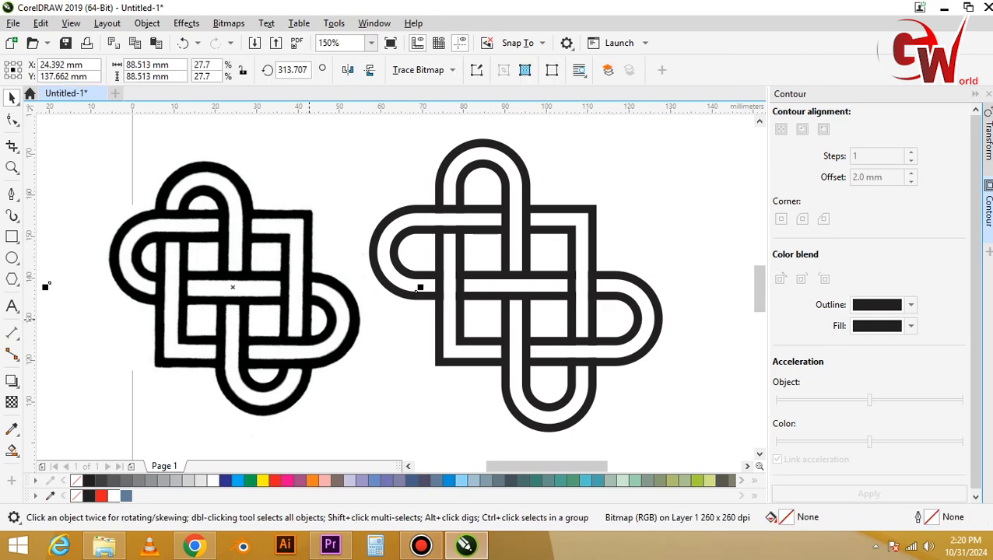
key("Delete")
Rotate the whole knot by 45 degrees and group its bands into one object.
left_click_drag(382, 149, 668, 440)
left_click(516, 285)
left_click_drag(363, 132, 358, 293)
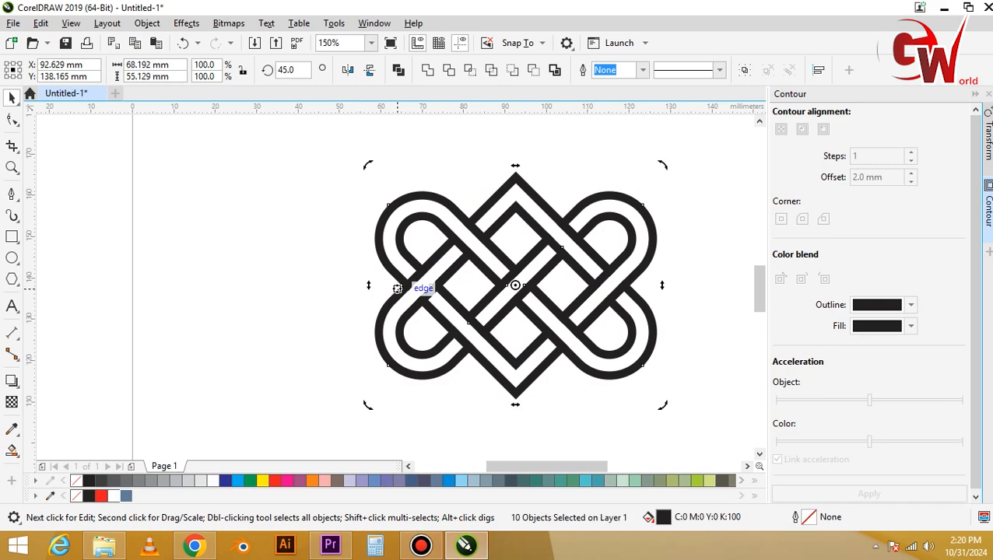
key("ctrl+g")
key("shift+F2")
key("Escape")
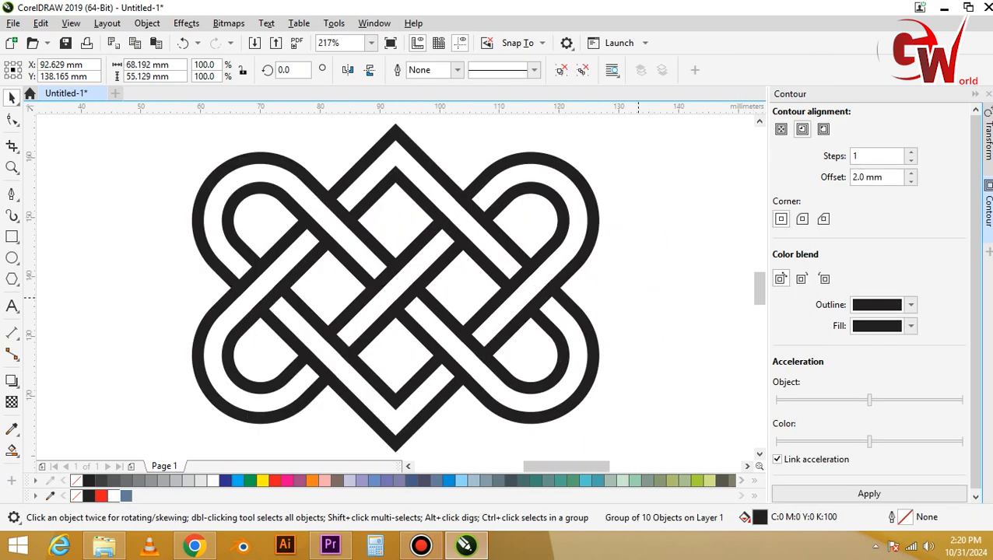